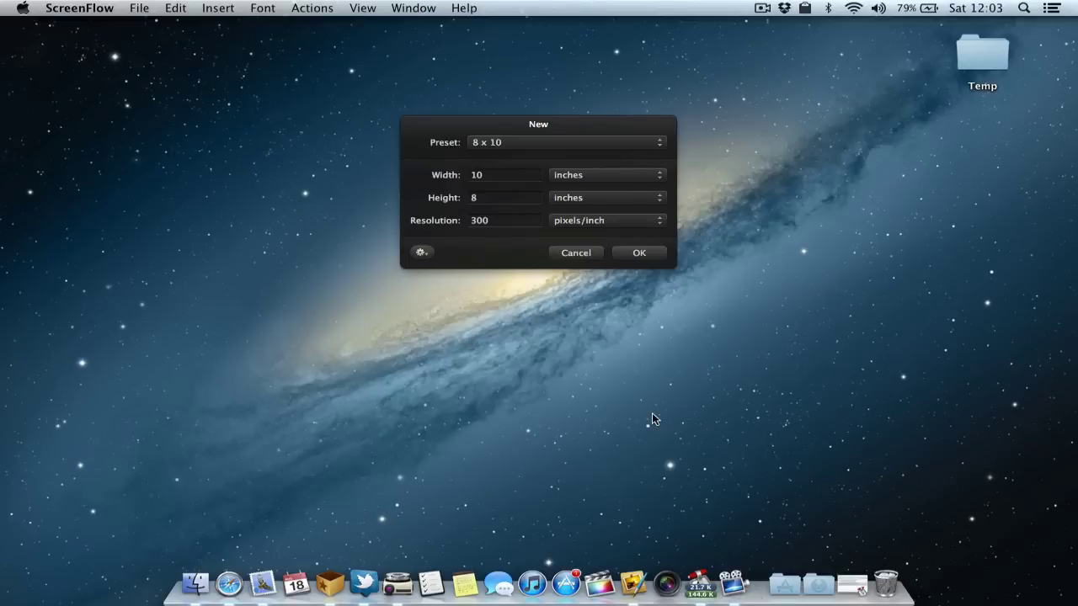
Create a blank 10 x 8 inch, 300 ppi image using the 8 x 10 preset.
left_click(564, 135)
left_click(565, 142)
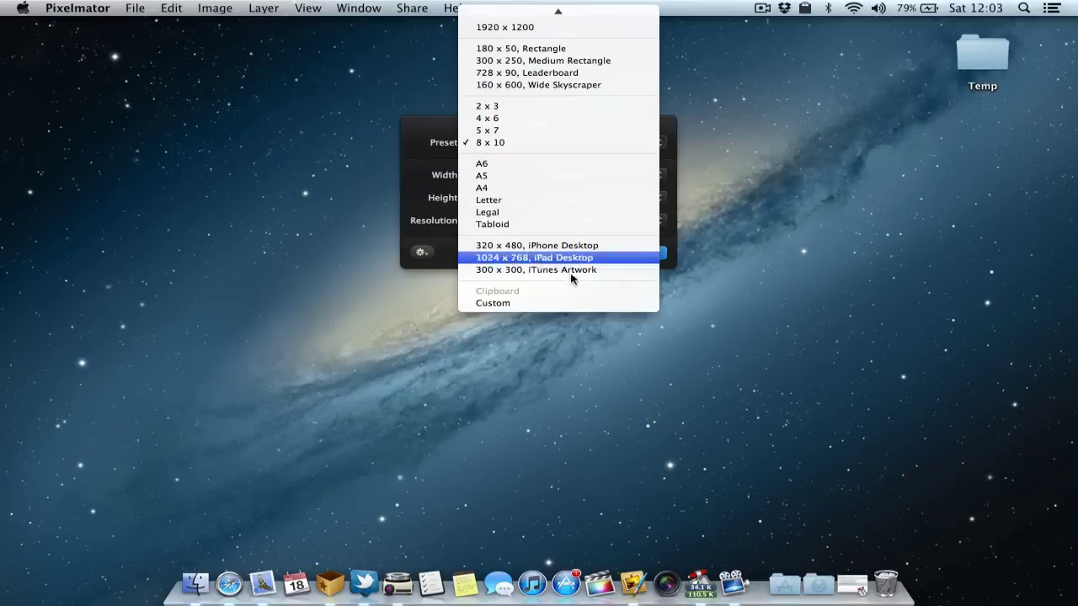
left_click(562, 191)
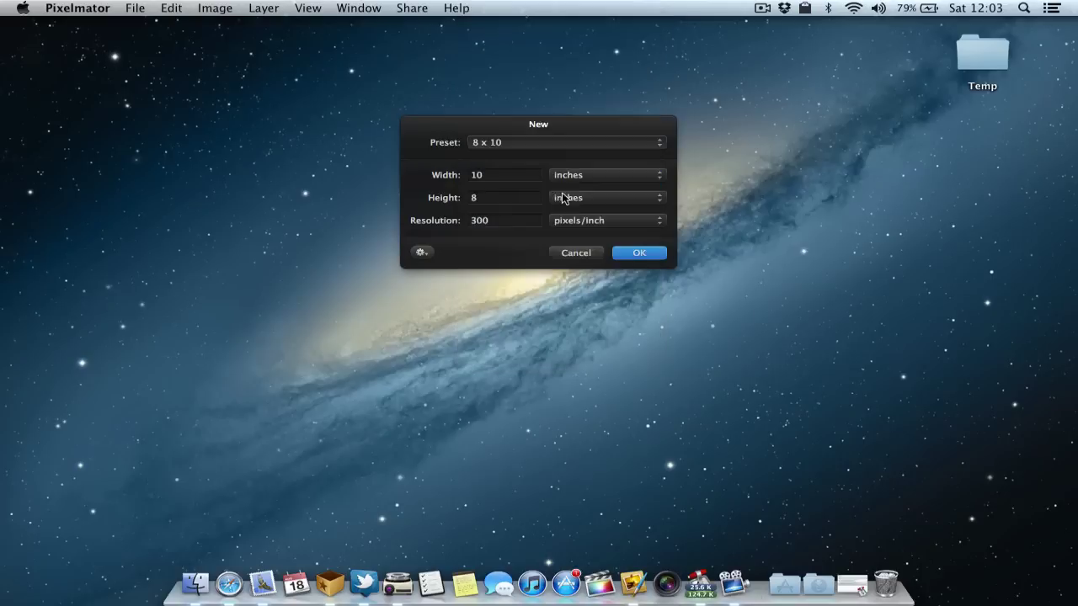
left_click(653, 254)
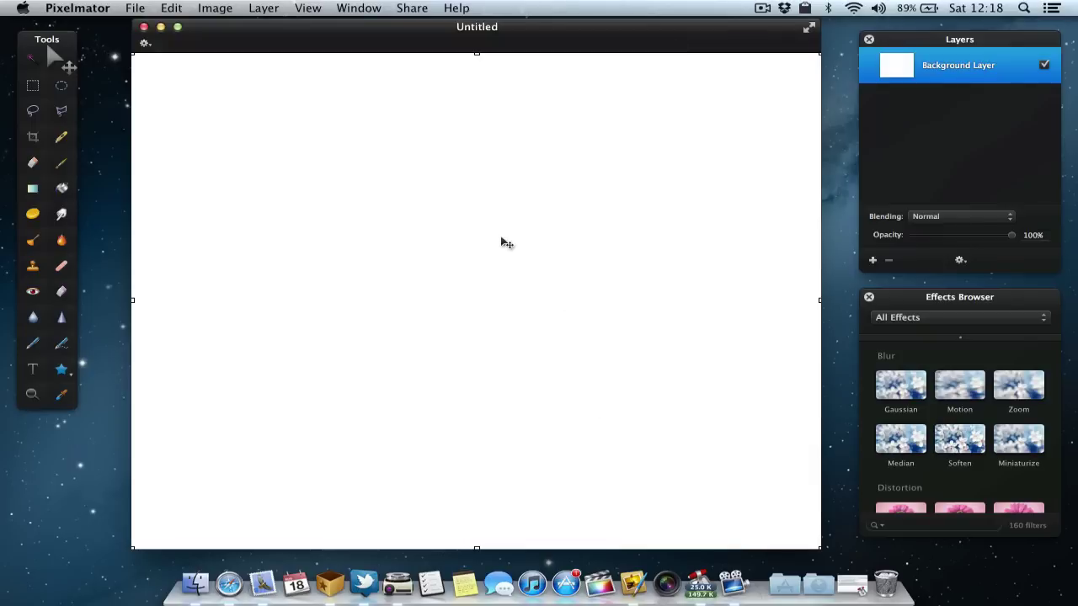
Pick a blue crayon colour and paint-bucket fill the entire canvas bright blue.
left_click(64, 189)
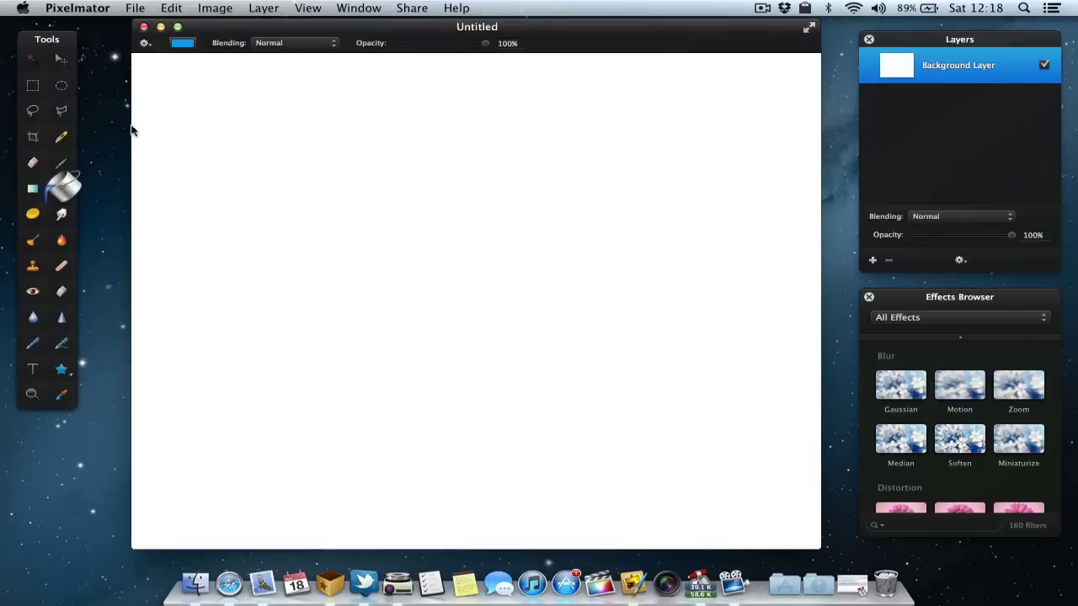
left_click(181, 43)
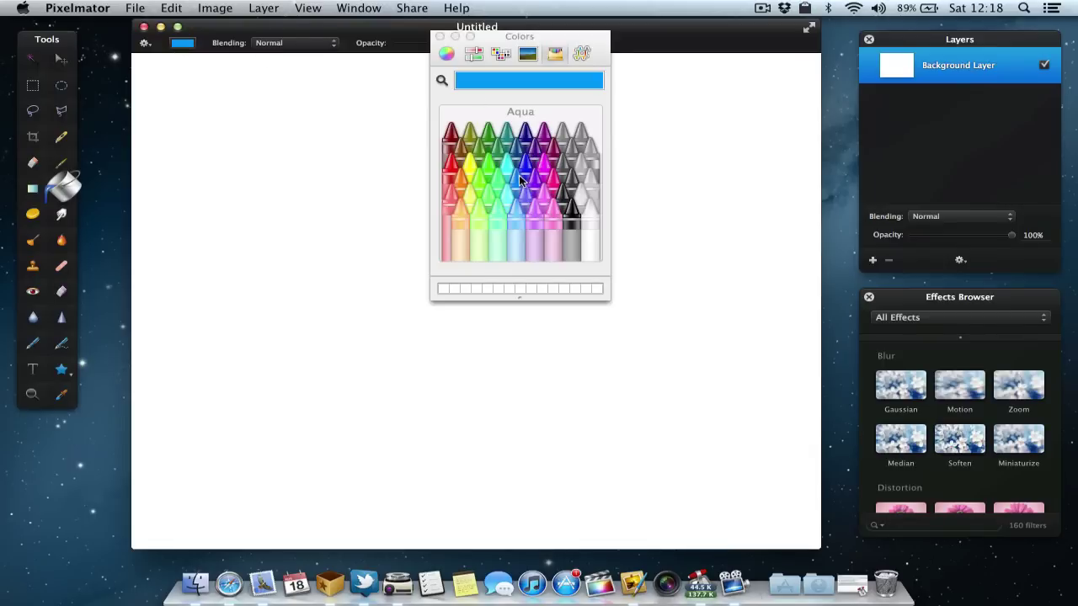
left_click(447, 54)
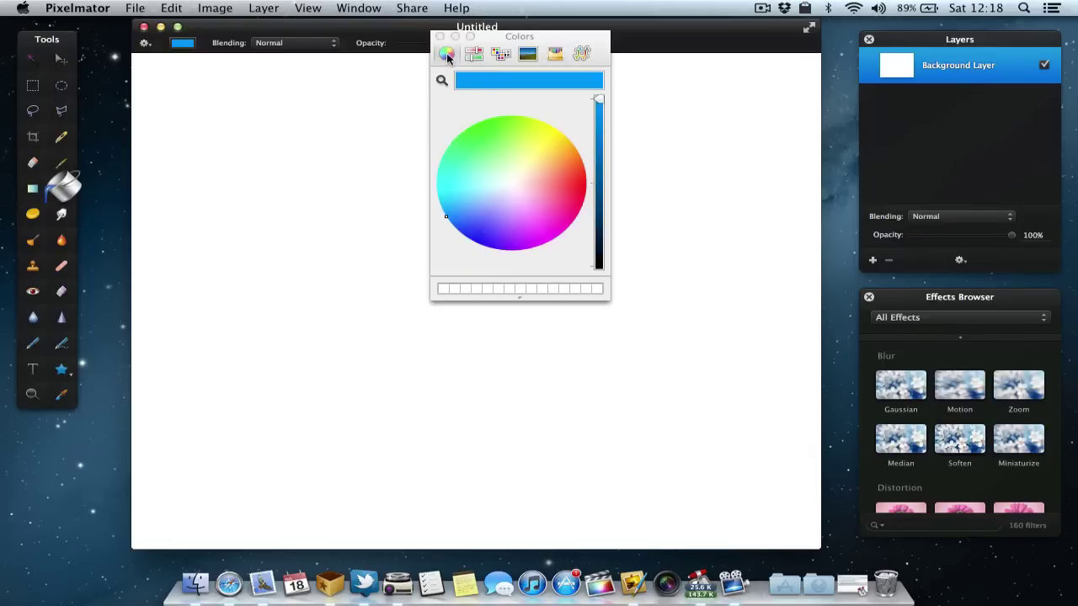
left_click(473, 54)
left_click(527, 54)
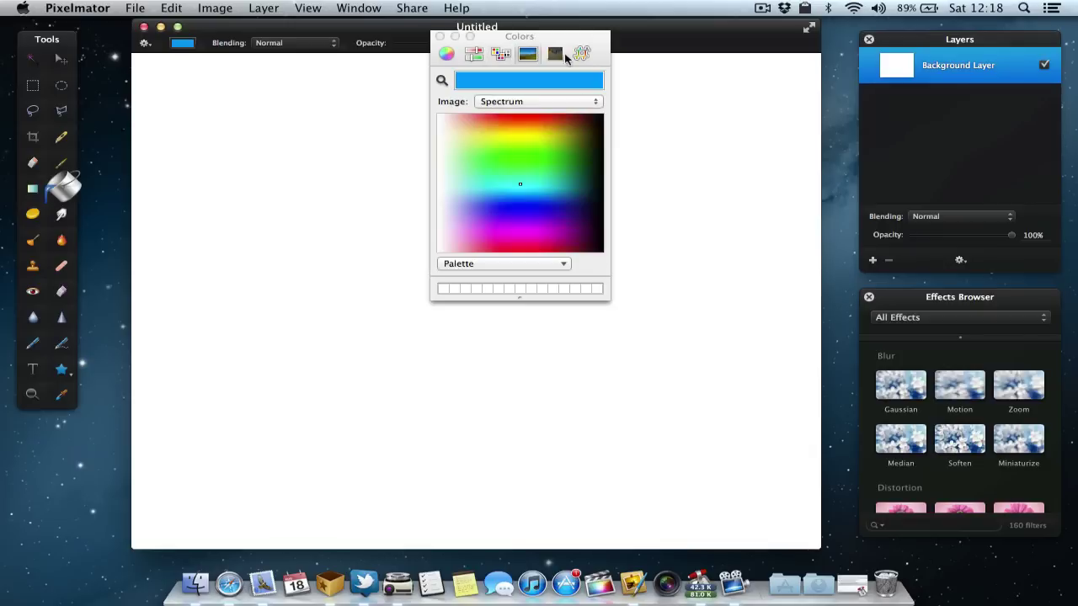
left_click(555, 54)
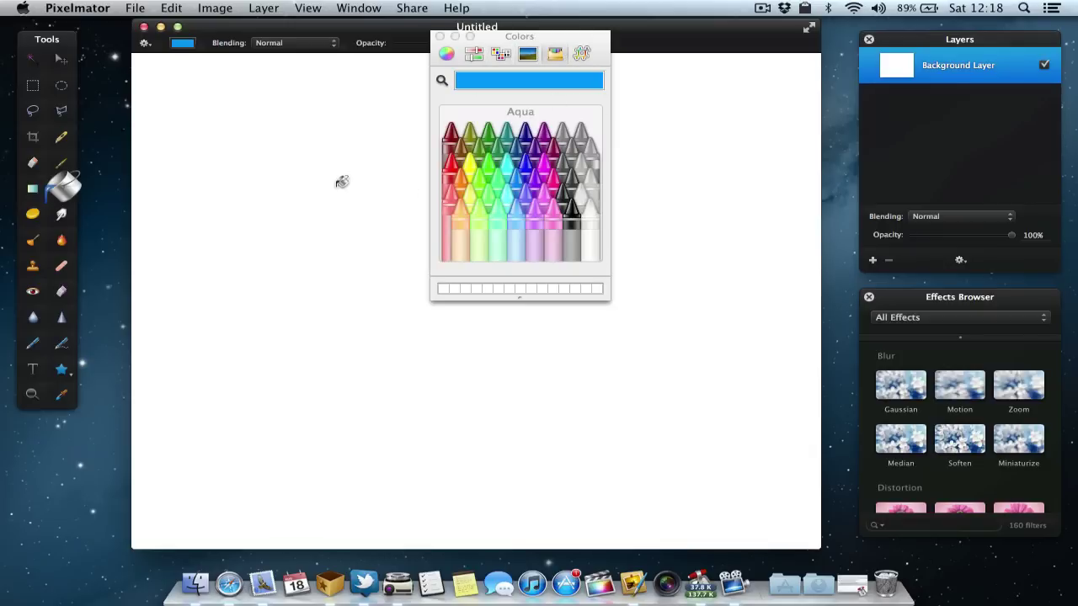
left_click(428, 57)
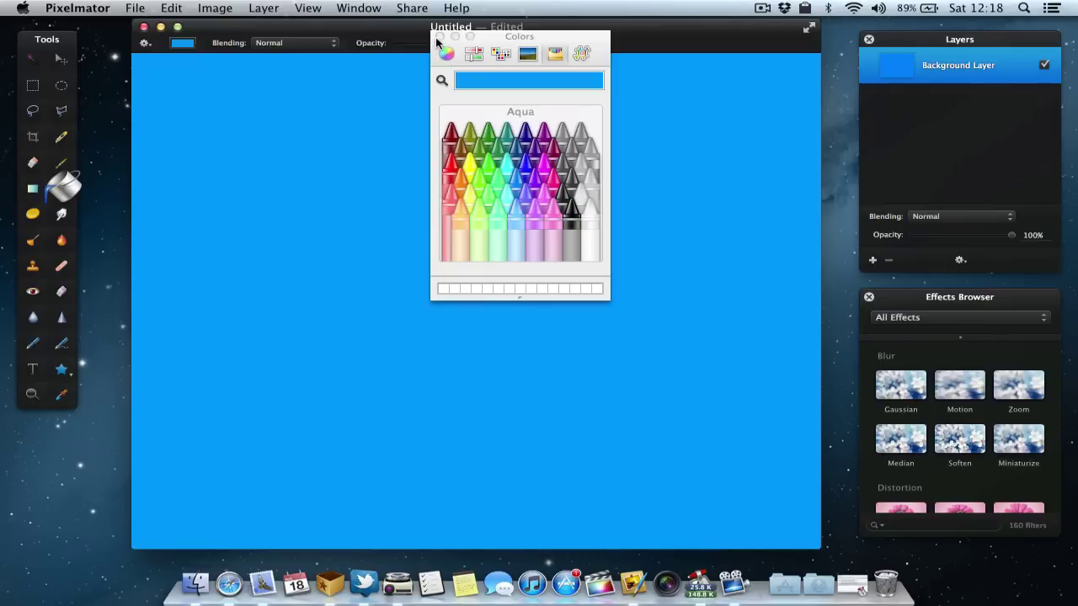
left_click(439, 36)
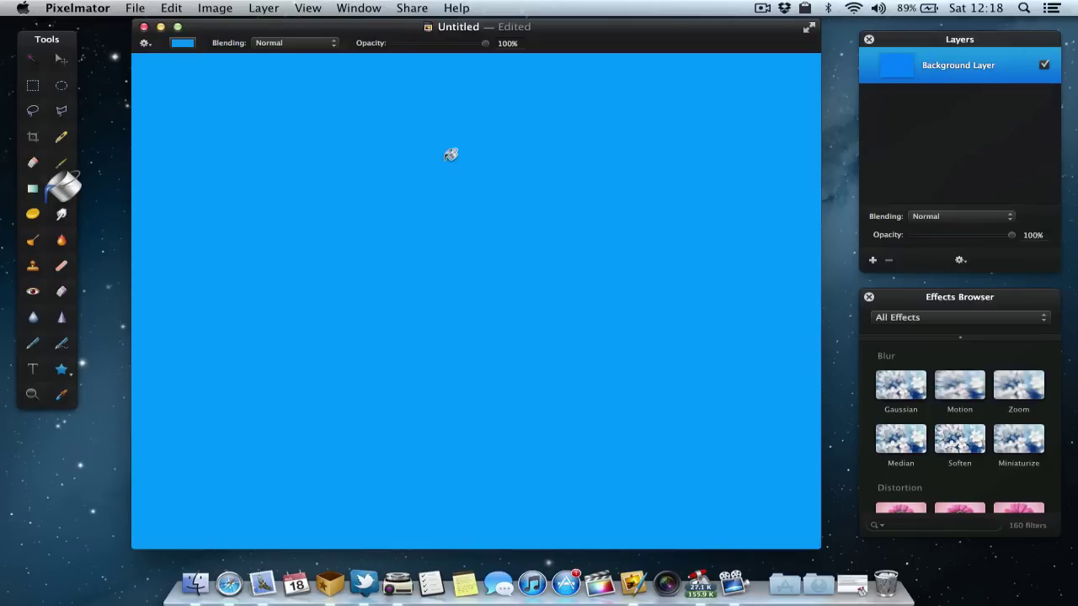
Drag slipcase.jpg onto the canvas as a layer, scale it to 247.6% and centre it.
key("F11")
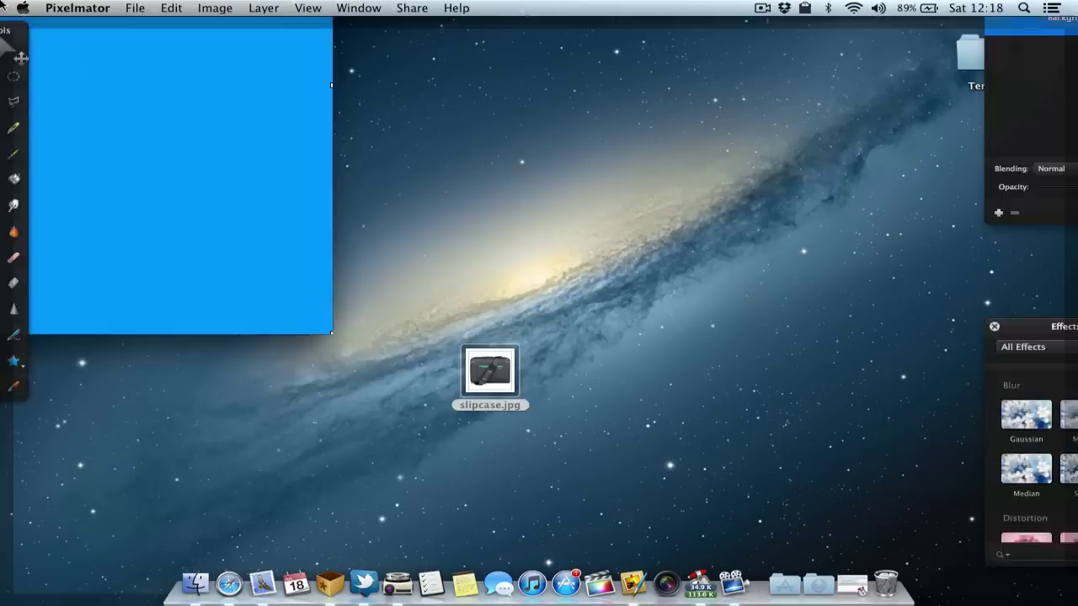
left_click_drag(499, 371, 474, 258)
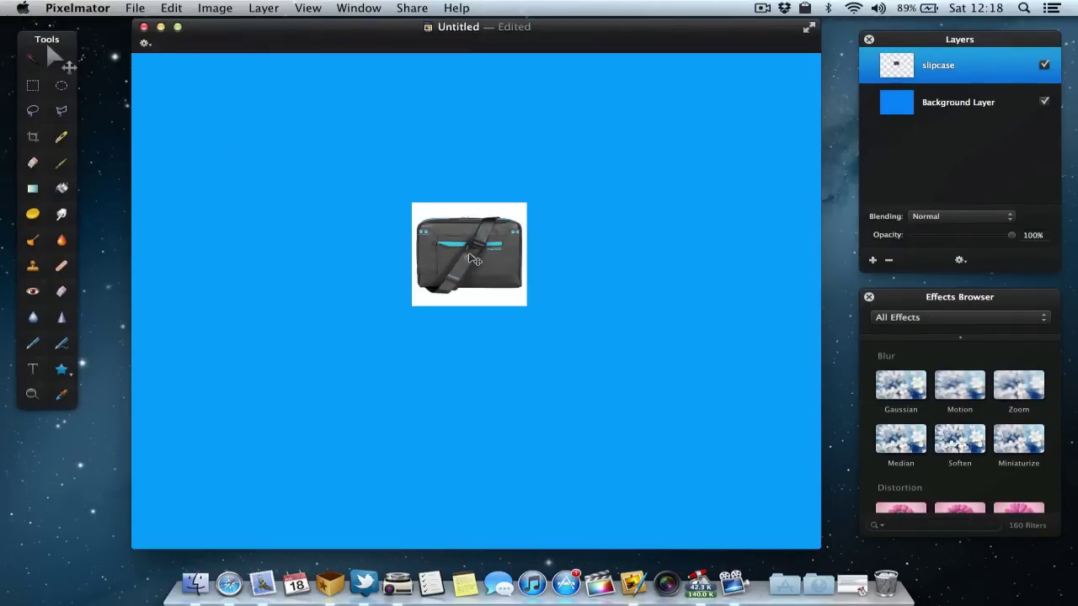
left_click(474, 258)
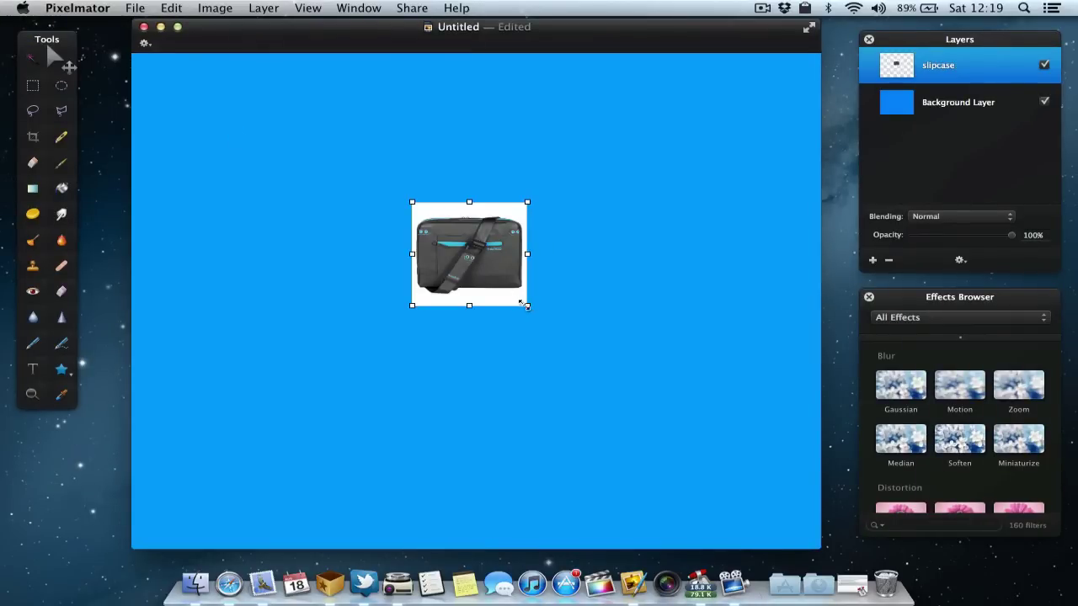
left_click_drag(527, 306, 700, 421)
left_click_drag(622, 362, 529, 317)
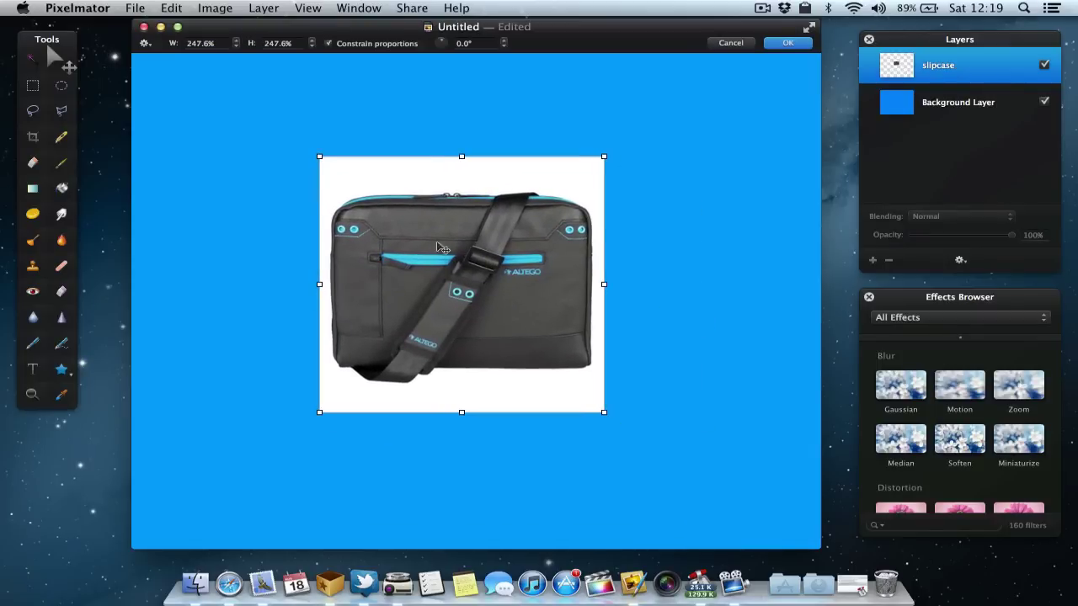
Apply the bag's resize and Magic Wand-select its white surroundings at 3% tolerance.
key("Return")
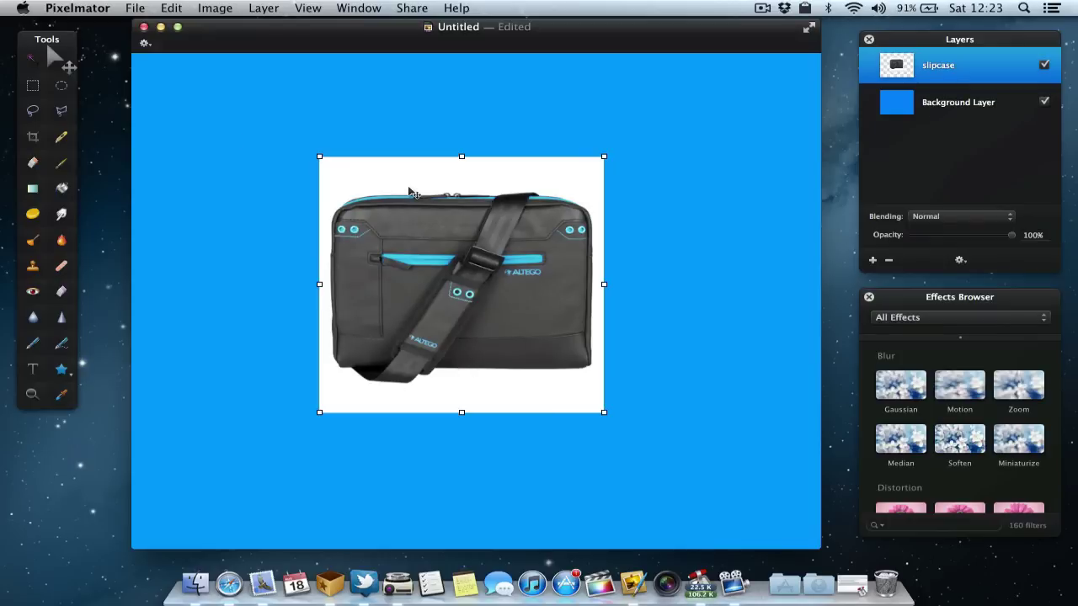
left_click(31, 58)
left_click(355, 172)
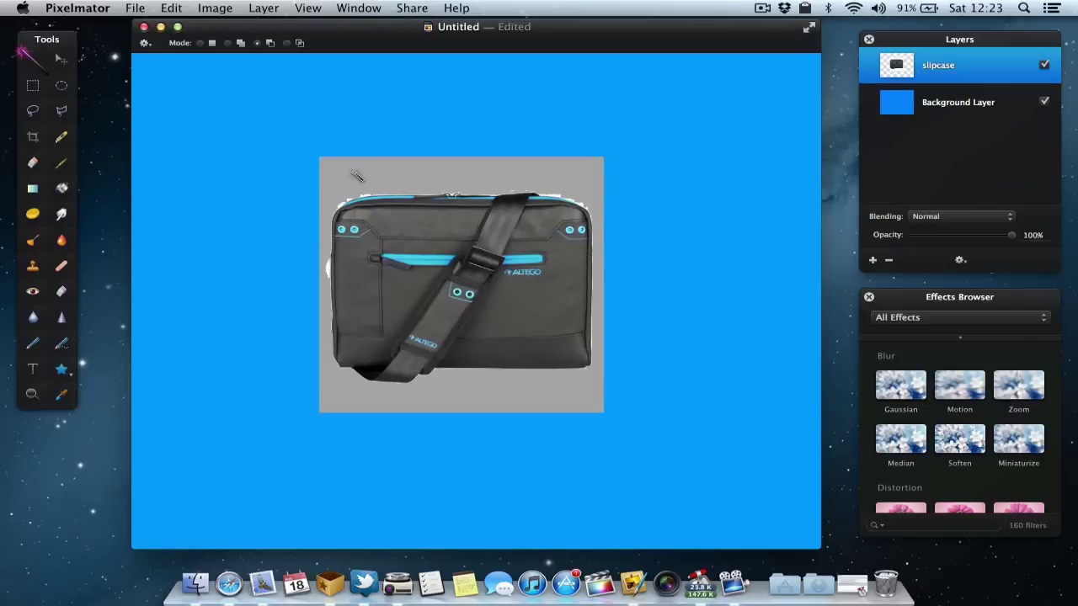
left_click(356, 175)
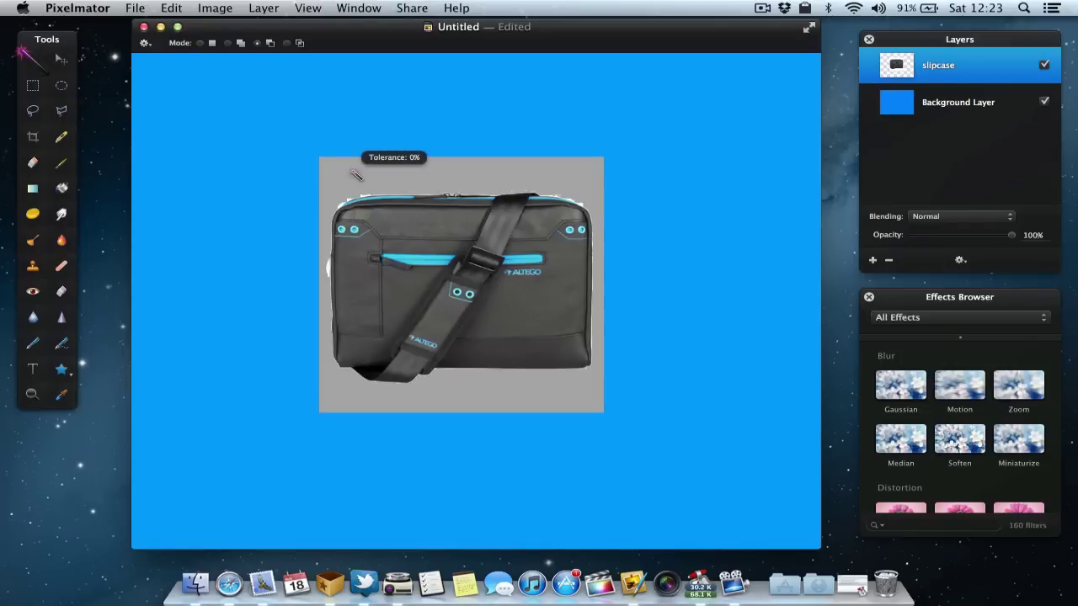
left_click_drag(356, 175, 368, 180)
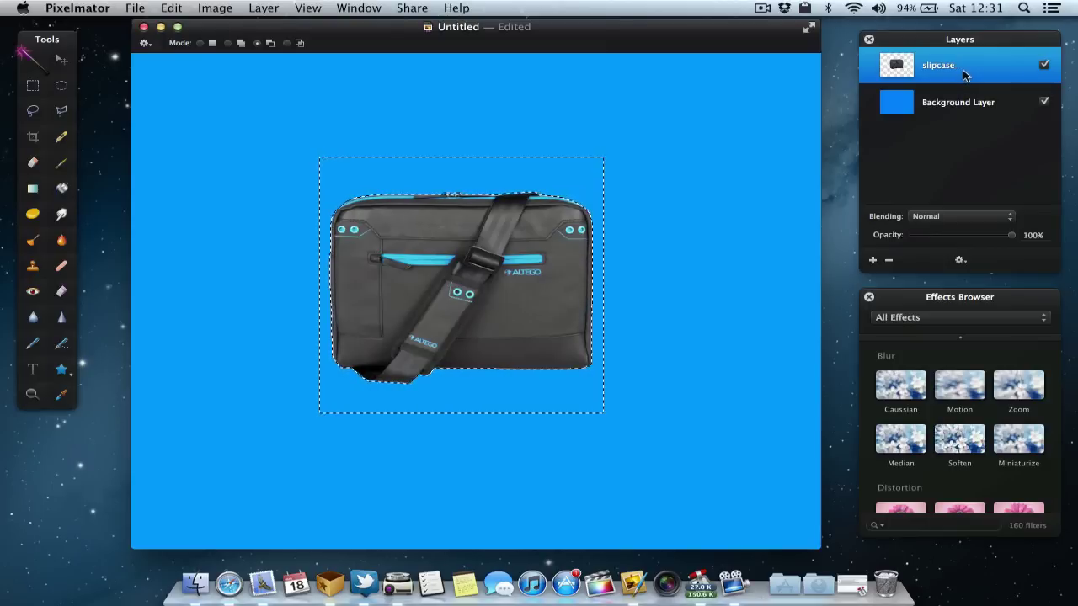
Drag the cut-out bag layer to the left side of the canvas.
left_click(63, 60)
left_click_drag(496, 273, 354, 281)
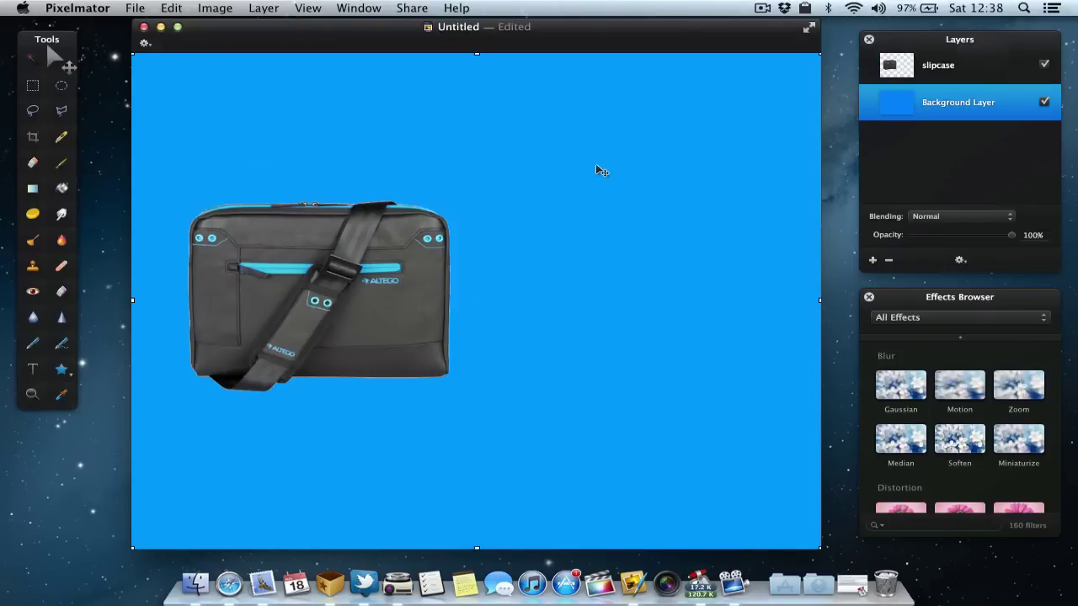
Add a text box right of the bag reading 'Slipcase' and 'Review!' on two lines.
left_click(33, 370)
left_click_drag(477, 192, 745, 375)
double_click(647, 270)
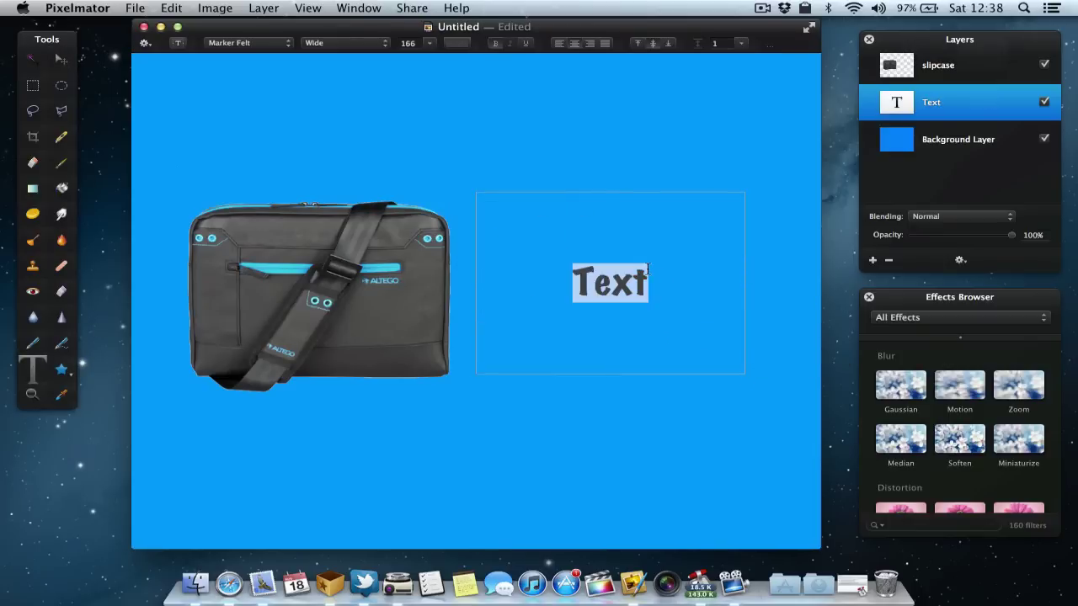
type("Slic")
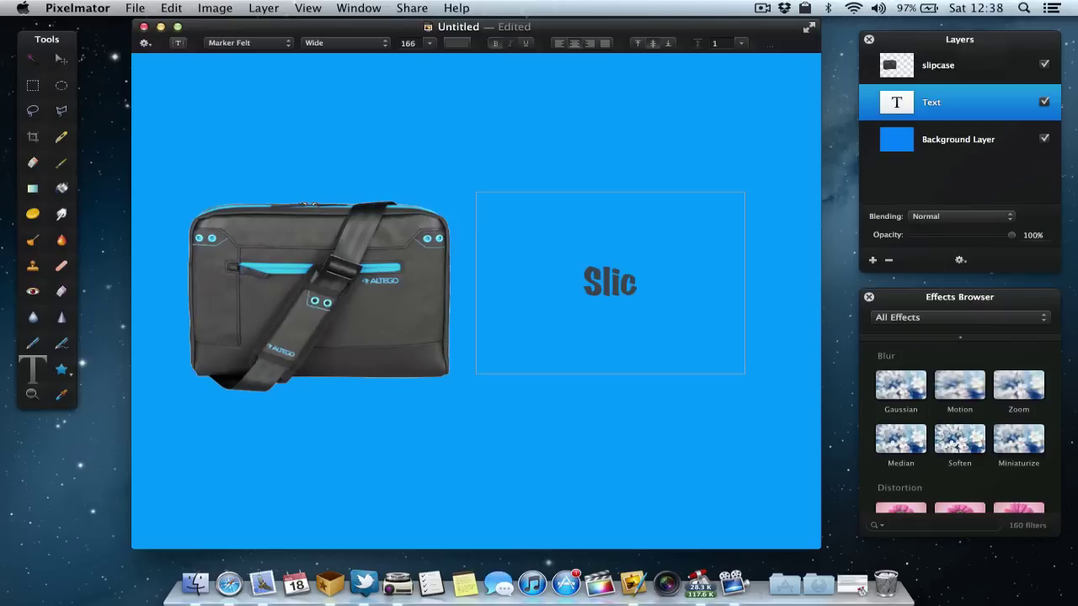
key("BackSpace")
type("pcase")
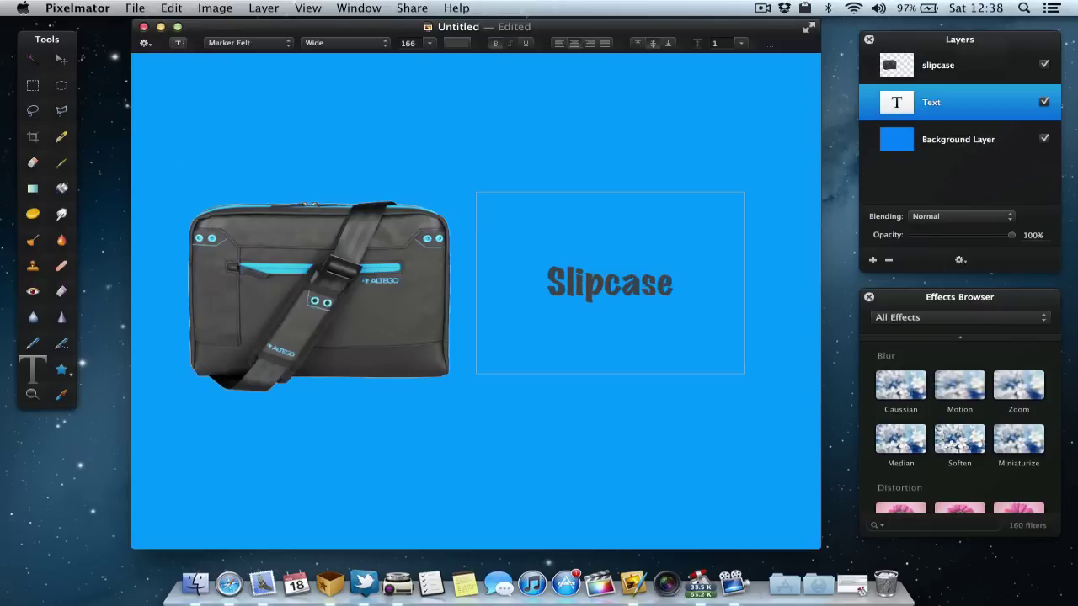
key("Return")
type("Revei")
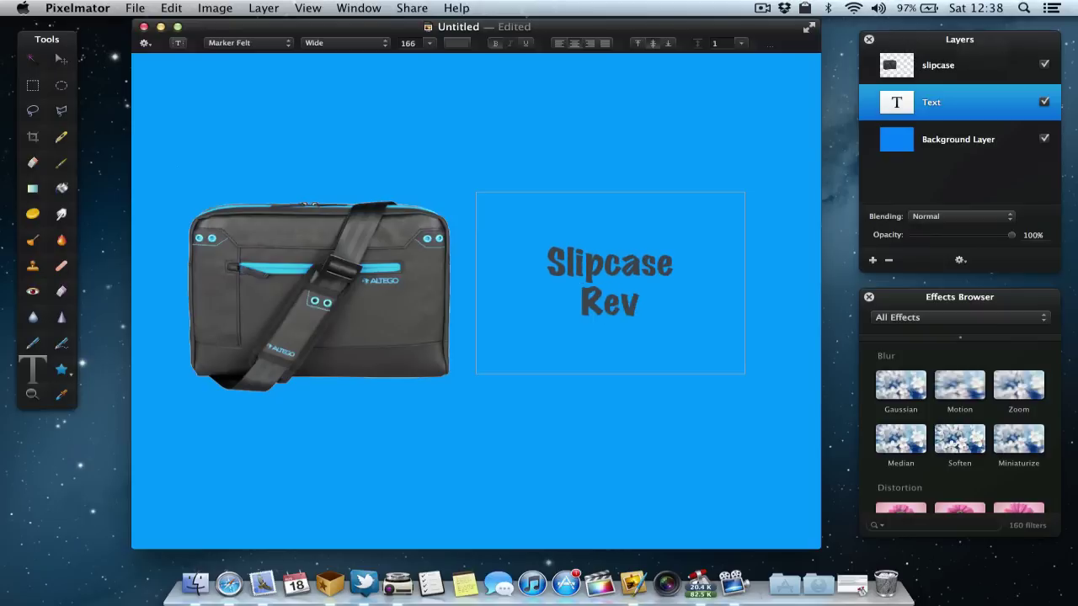
key("BackSpace")
key("BackSpace")
type("iew!")
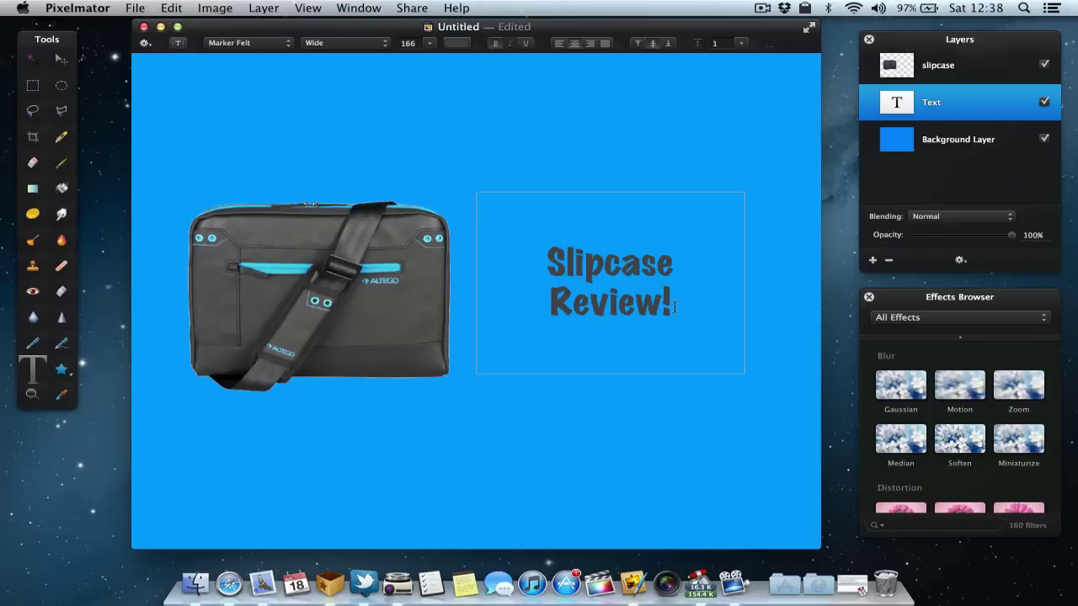
Select all the text and set it in Arial Black at size 144.
left_click_drag(671, 304, 619, 305)
left_click_drag(562, 275, 522, 260)
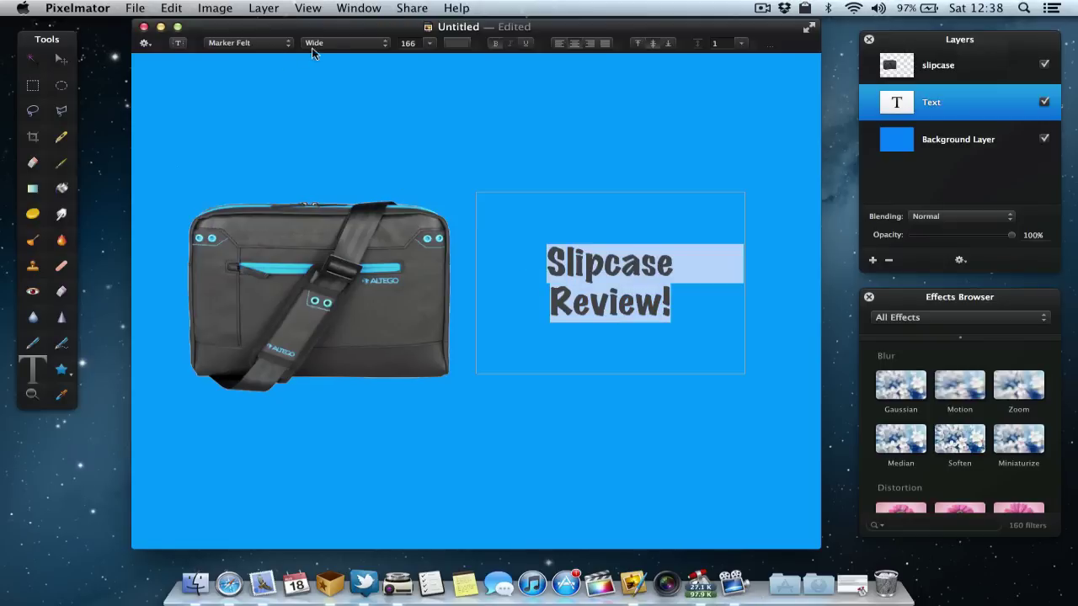
left_click(267, 43)
scroll(312, 118, "up", 10)
scroll(311, 118, "up", 10)
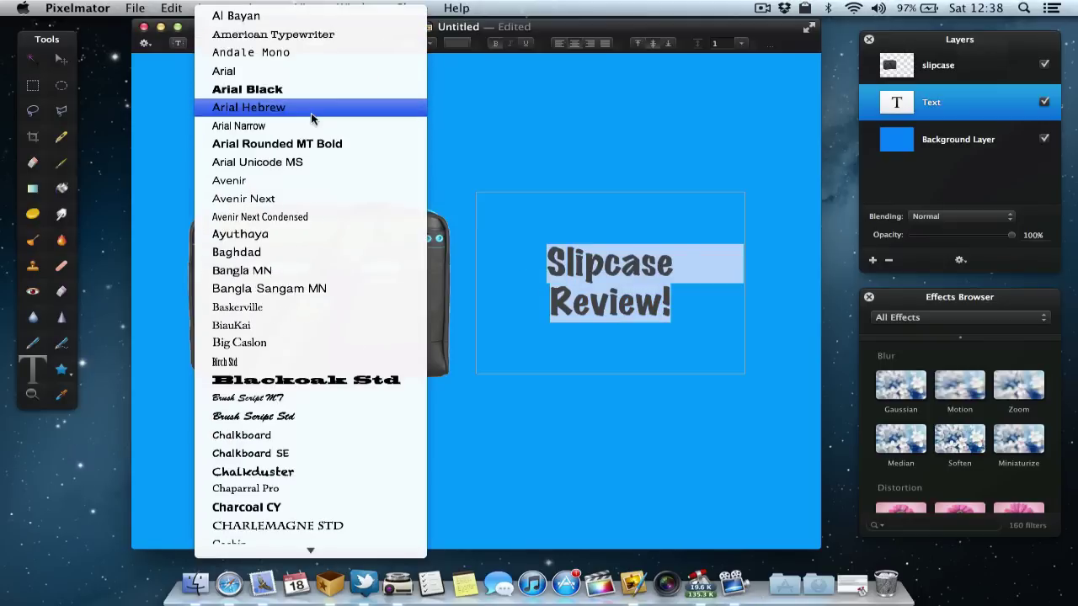
left_click(309, 90)
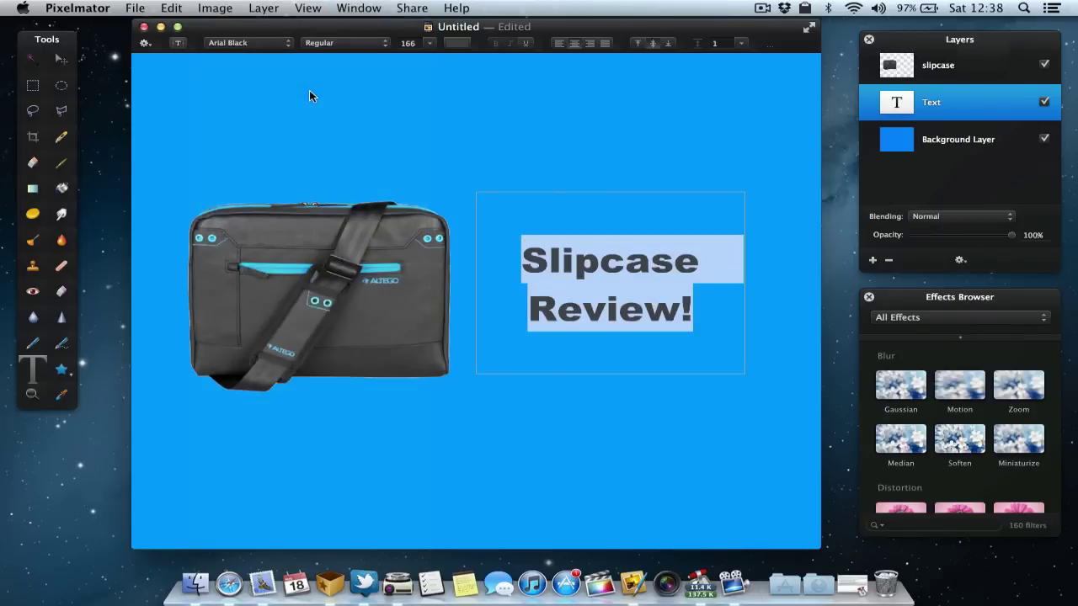
left_click(431, 44)
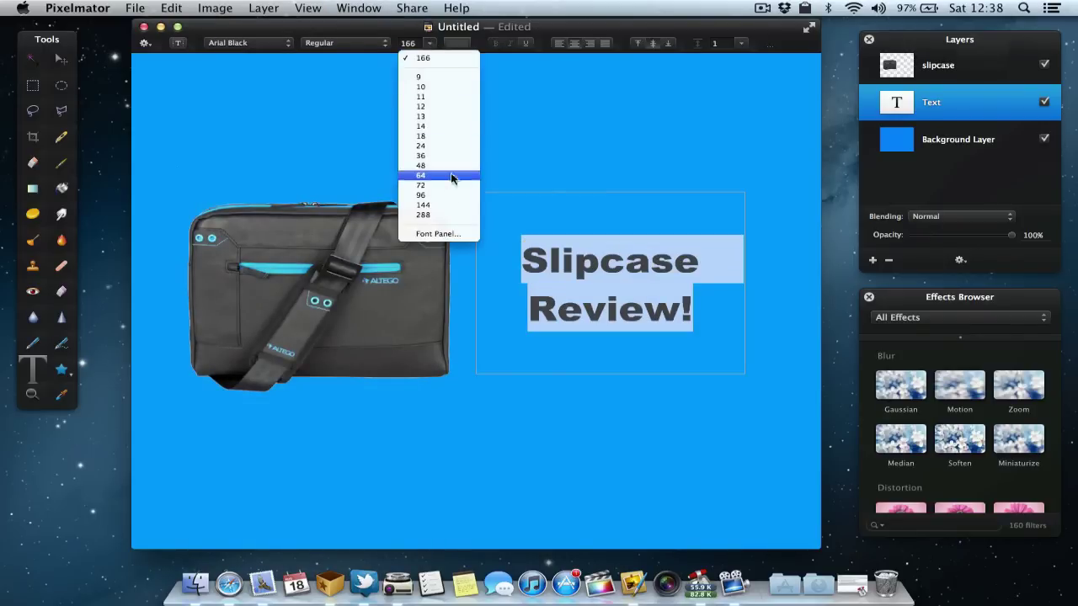
left_click(445, 210)
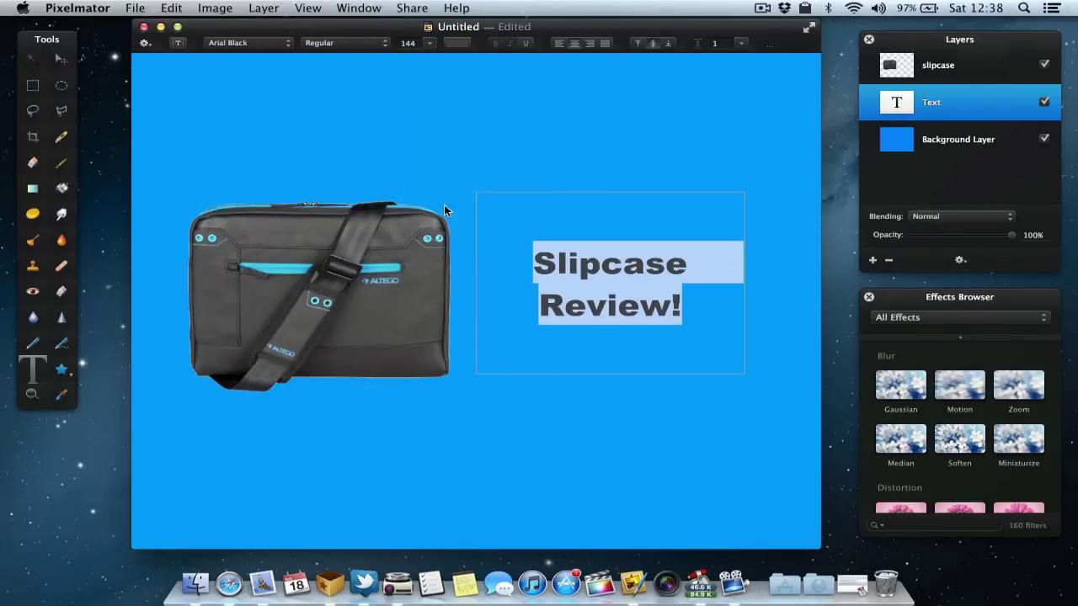
left_click(700, 307)
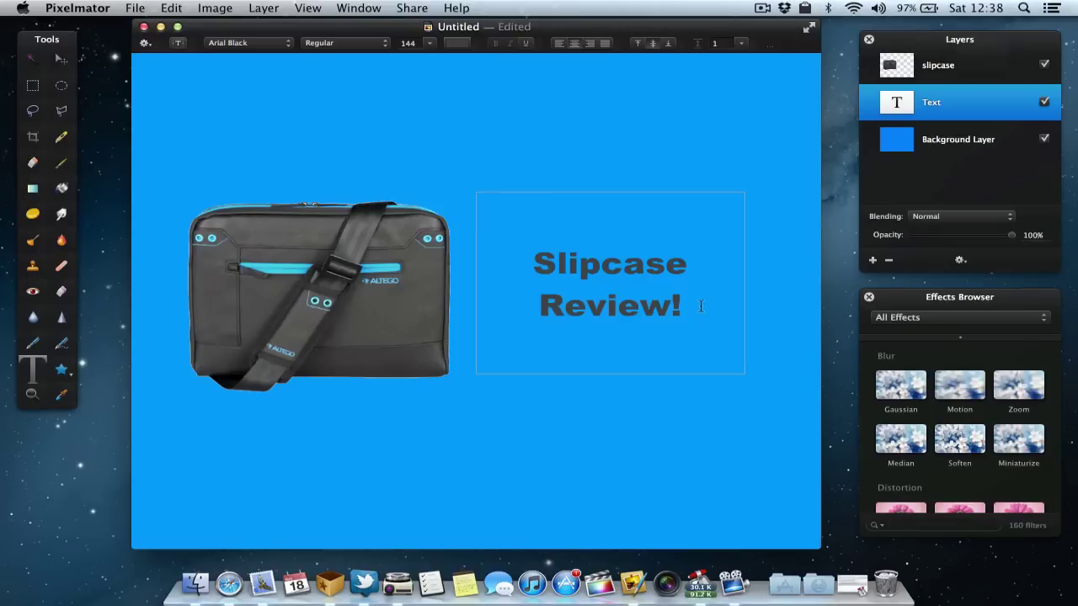
Move the Slipcase Review! text out from behind the bag to its right side.
left_click(62, 59)
left_click_drag(599, 287, 487, 197)
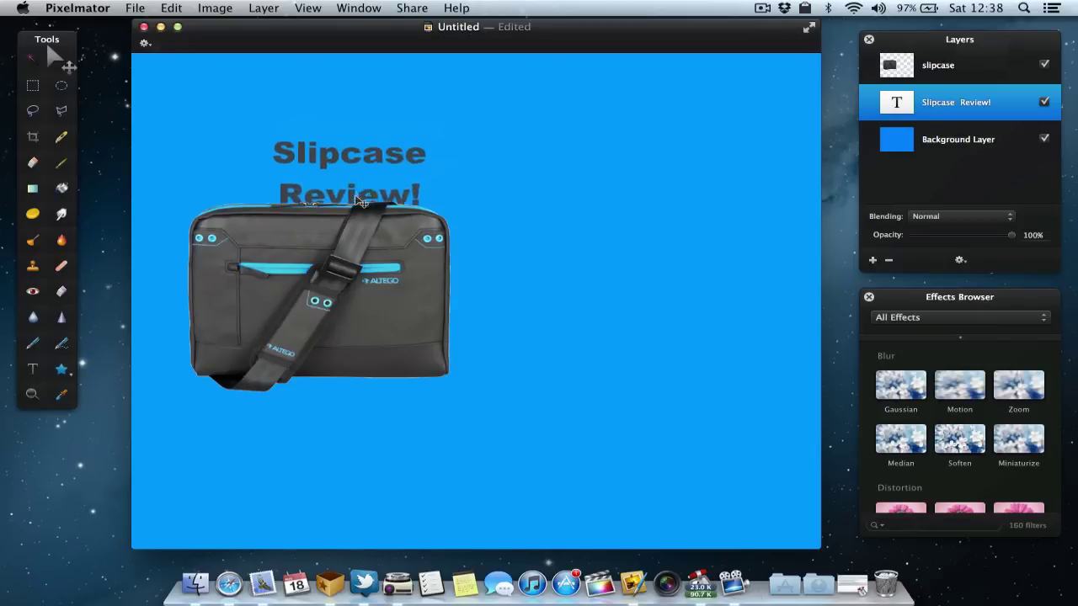
left_click_drag(355, 219, 424, 153)
left_click_drag(593, 192, 653, 284)
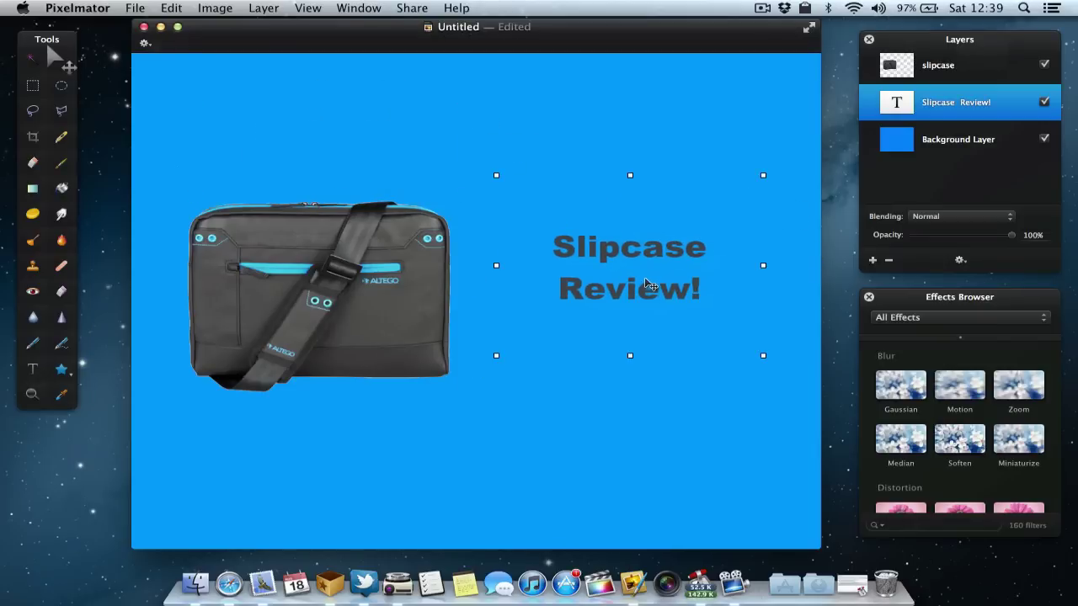
Nudge the bag slightly upward and shift the text a little left beside it.
left_click(954, 72)
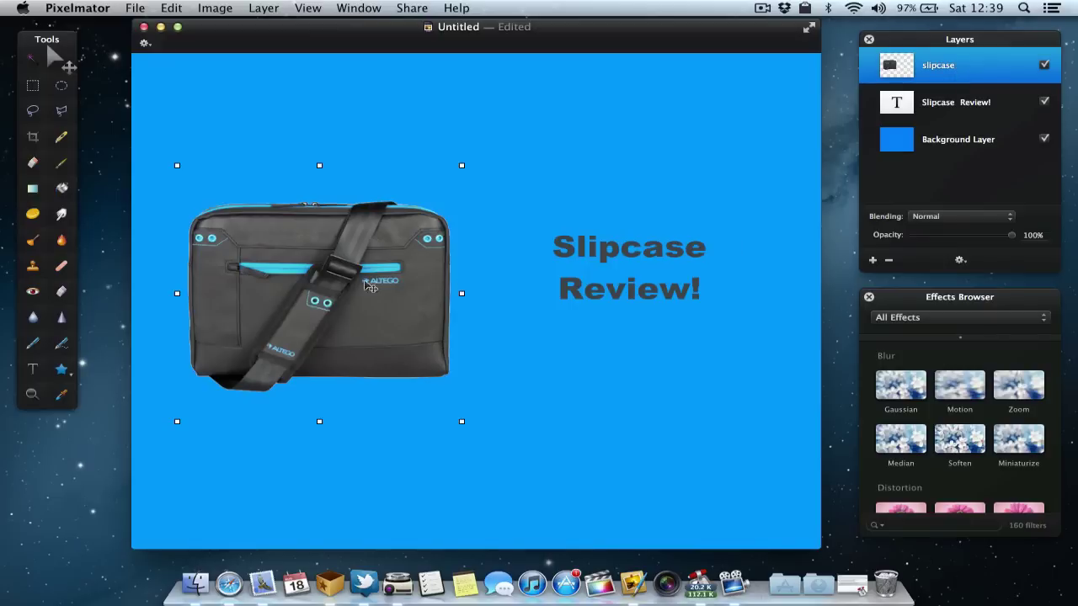
mouse_move(362, 287)
left_mouse_down()
mouse_move(364, 202)
mouse_move(360, 275)
left_mouse_up()
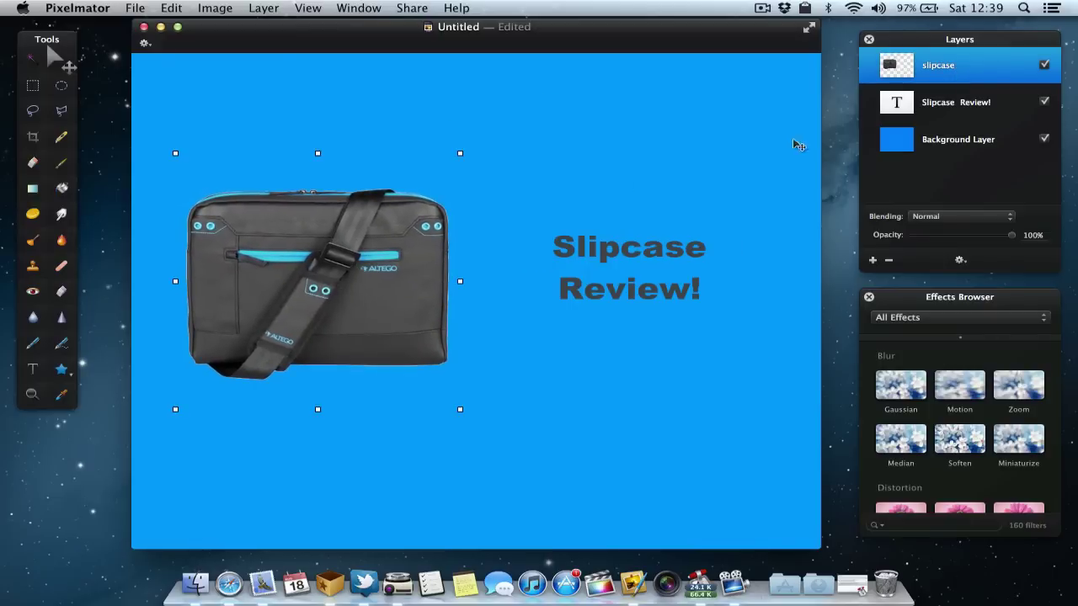
left_click(932, 106)
left_click_drag(625, 240, 587, 251)
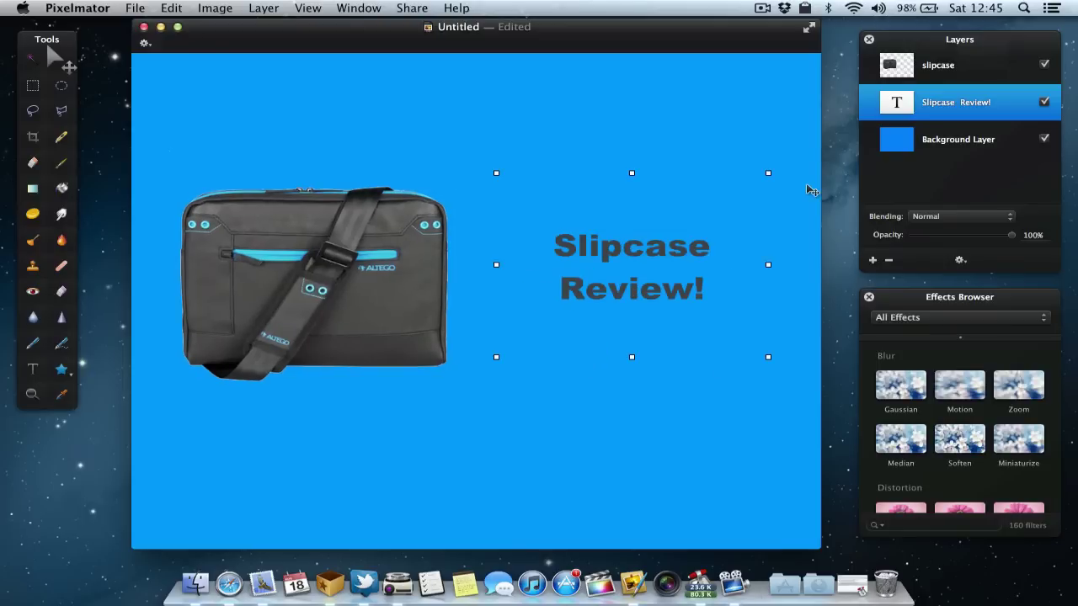
Paint test strokes on the Background Layer with the round 25 brush.
left_click(66, 167)
left_click(212, 45)
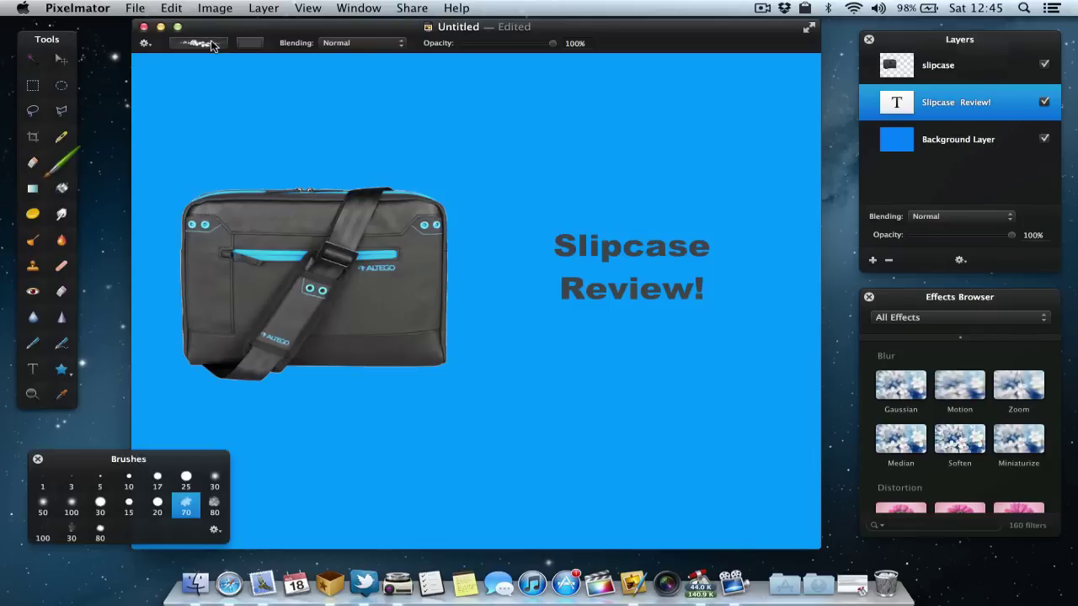
left_click(184, 477)
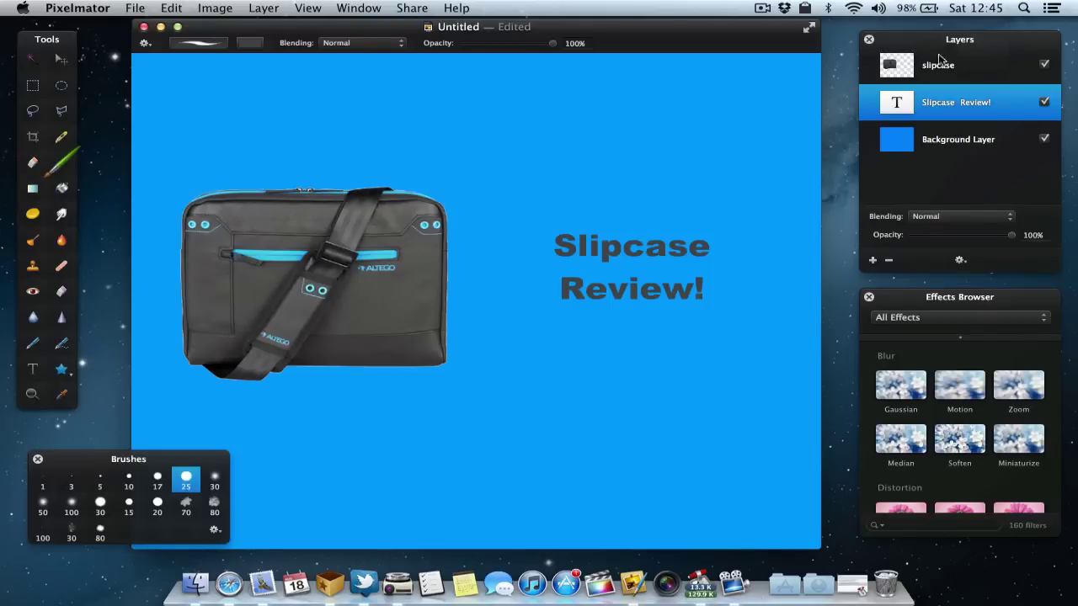
left_click(958, 138)
mouse_move(392, 108)
left_mouse_down()
mouse_move(517, 148)
mouse_move(642, 323)
mouse_move(712, 346)
mouse_move(722, 69)
left_mouse_up()
mouse_move(602, 152)
left_mouse_down()
mouse_move(464, 203)
mouse_move(394, 190)
mouse_move(302, 129)
mouse_move(656, 229)
mouse_move(586, 242)
left_mouse_up()
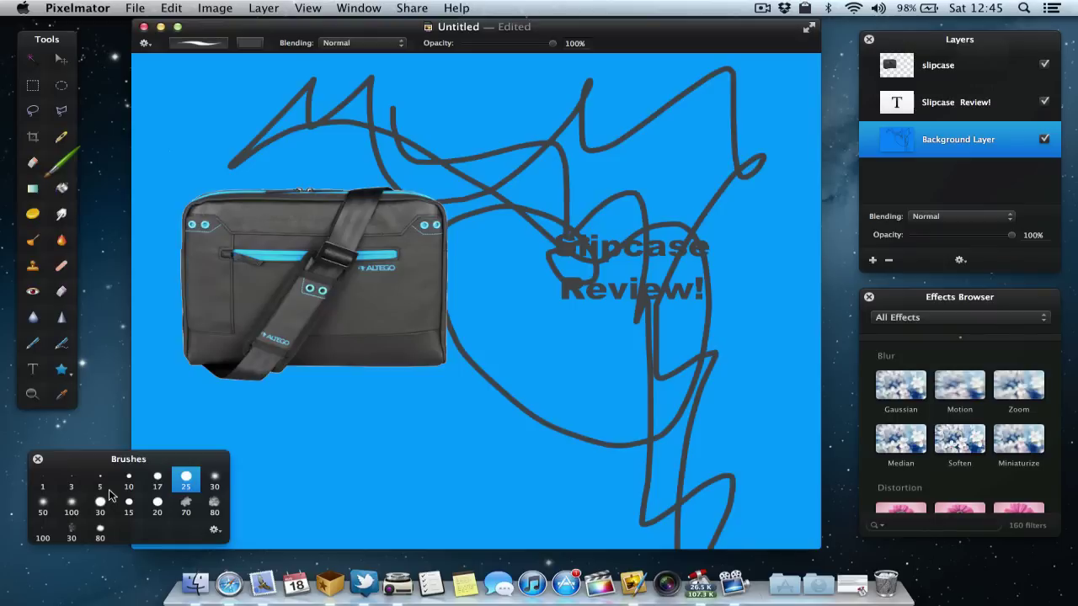
Try the 70 splatter and 253 Smoke brushes, then undo all the test strokes.
left_click(186, 505)
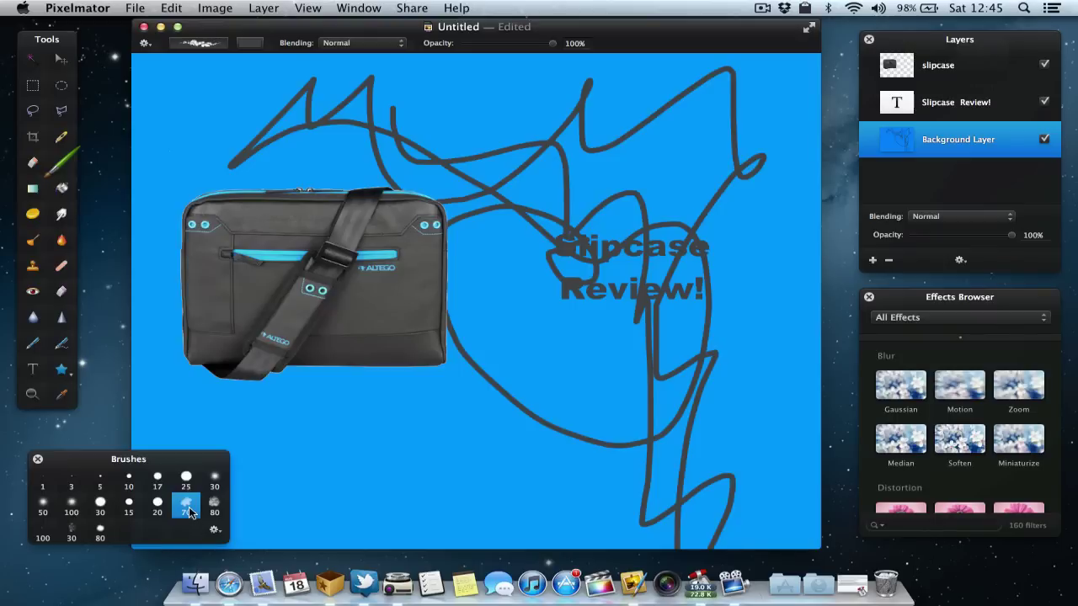
mouse_move(277, 425)
left_mouse_down()
mouse_move(285, 490)
mouse_move(390, 492)
mouse_move(579, 408)
mouse_move(540, 394)
mouse_move(428, 440)
mouse_move(298, 412)
mouse_move(247, 421)
mouse_move(216, 407)
left_mouse_up()
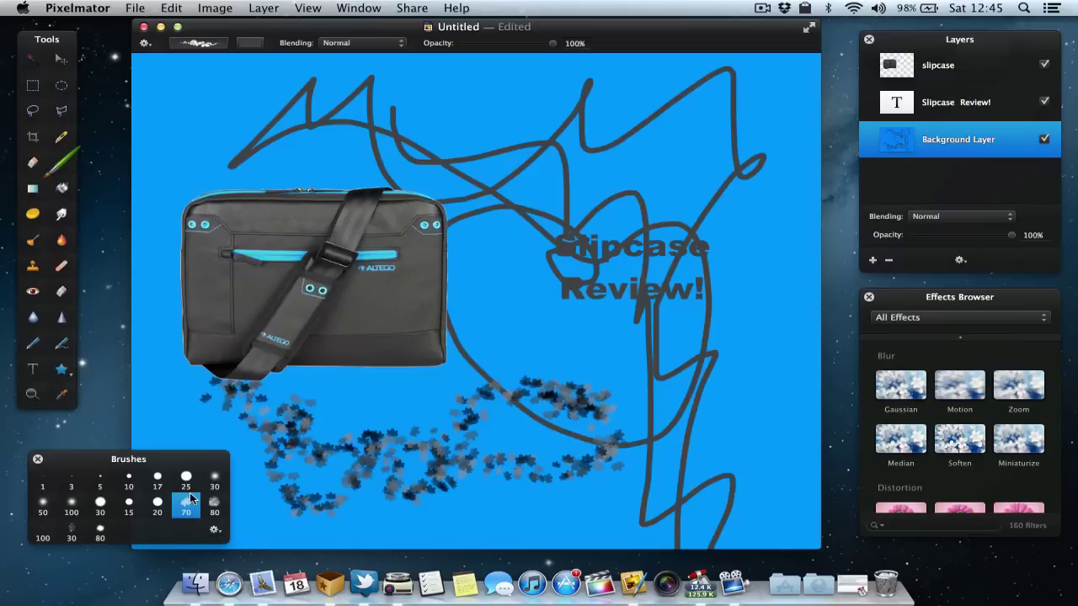
left_click(214, 530)
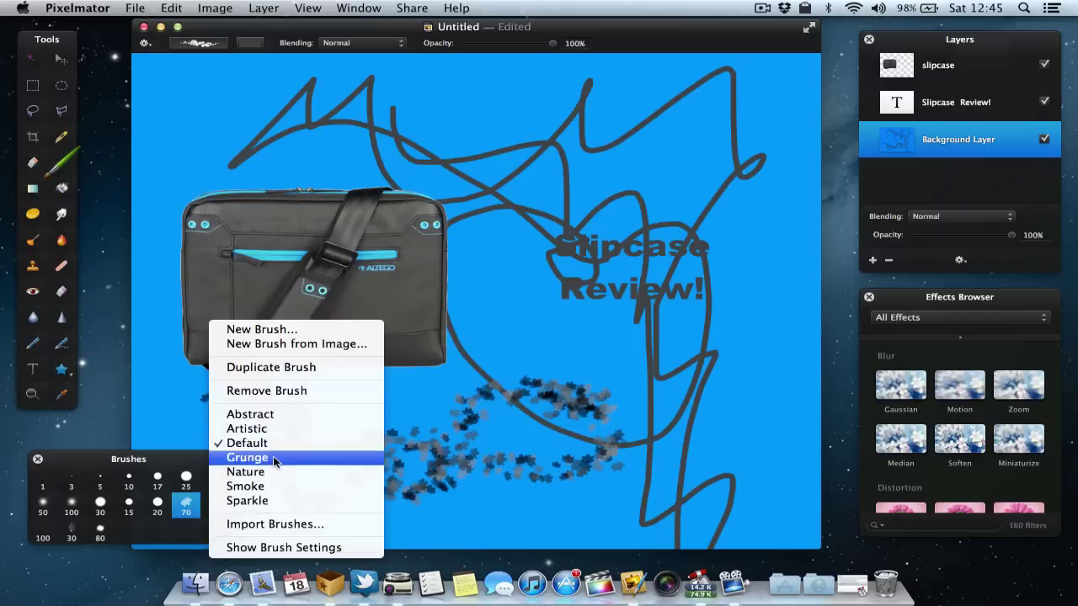
left_click(270, 487)
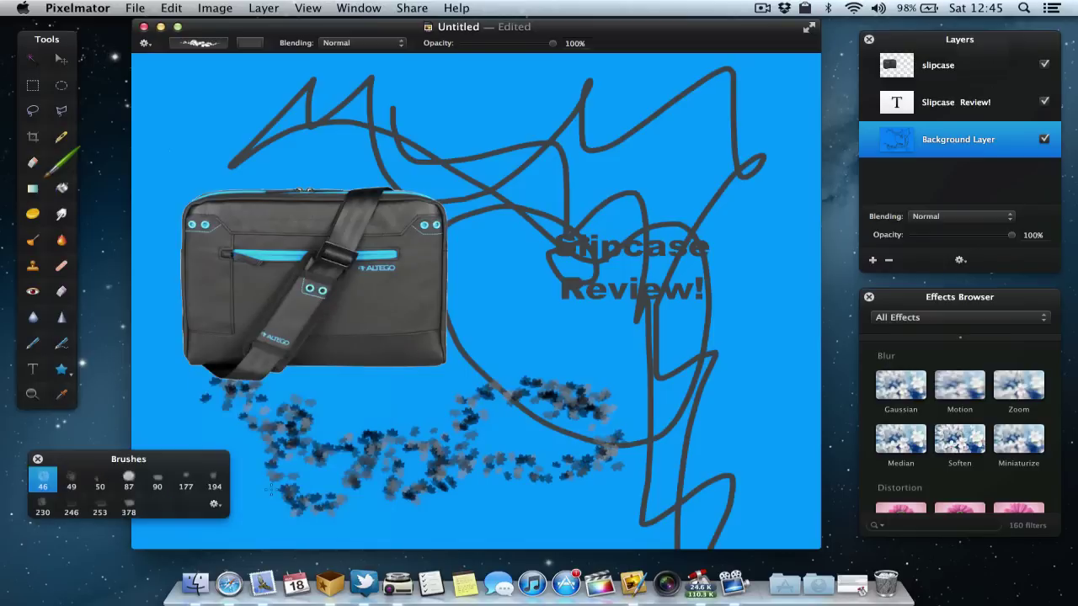
left_click(99, 503)
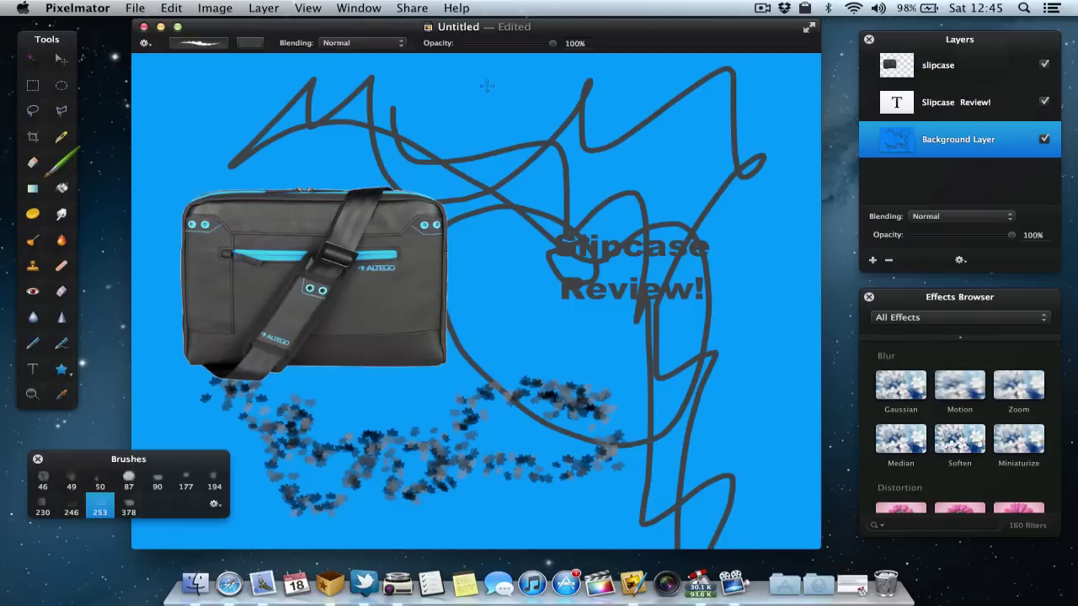
mouse_move(489, 89)
left_mouse_down()
mouse_move(736, 292)
mouse_move(691, 164)
mouse_move(509, 163)
mouse_move(446, 110)
mouse_move(453, 53)
left_mouse_up()
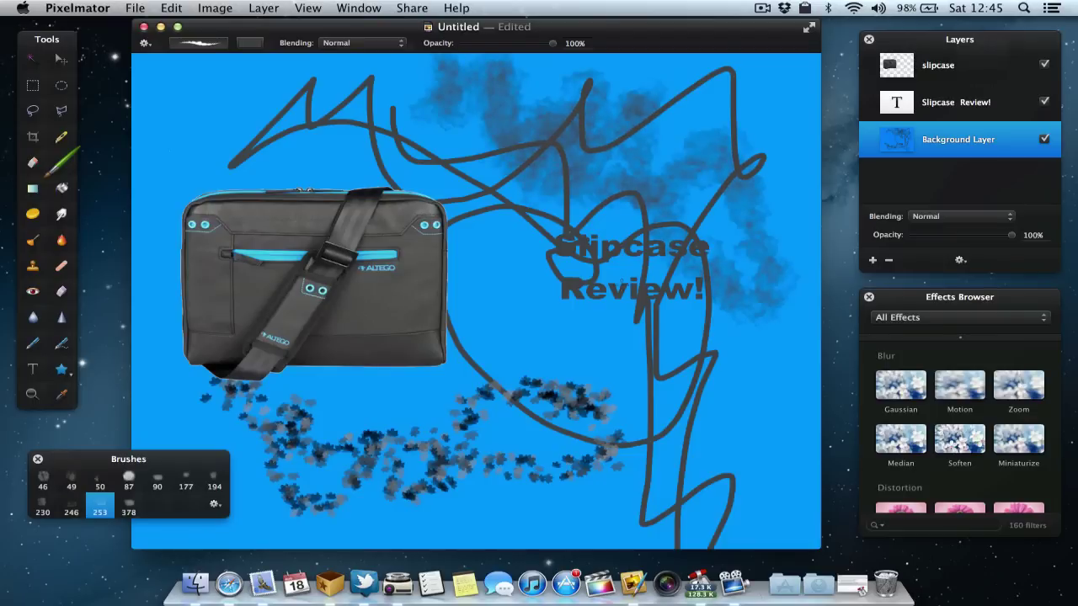
key("super+z")
key("super+z")
key("super+z")
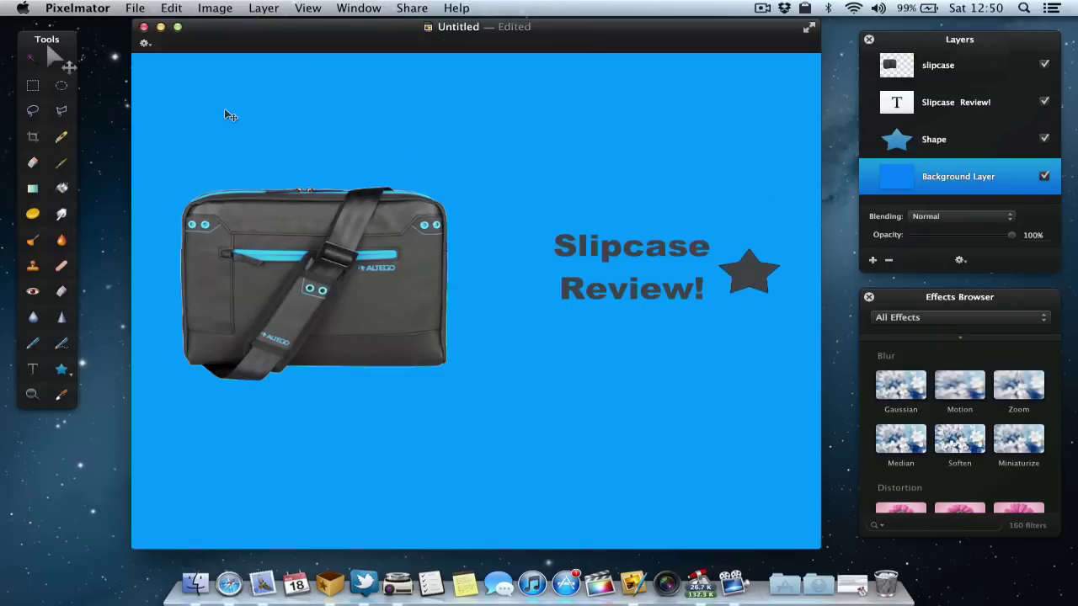
Trace a jagged star outline over the bag with the Polygonal Lasso and delete the bag pixels inside.
left_click(63, 113)
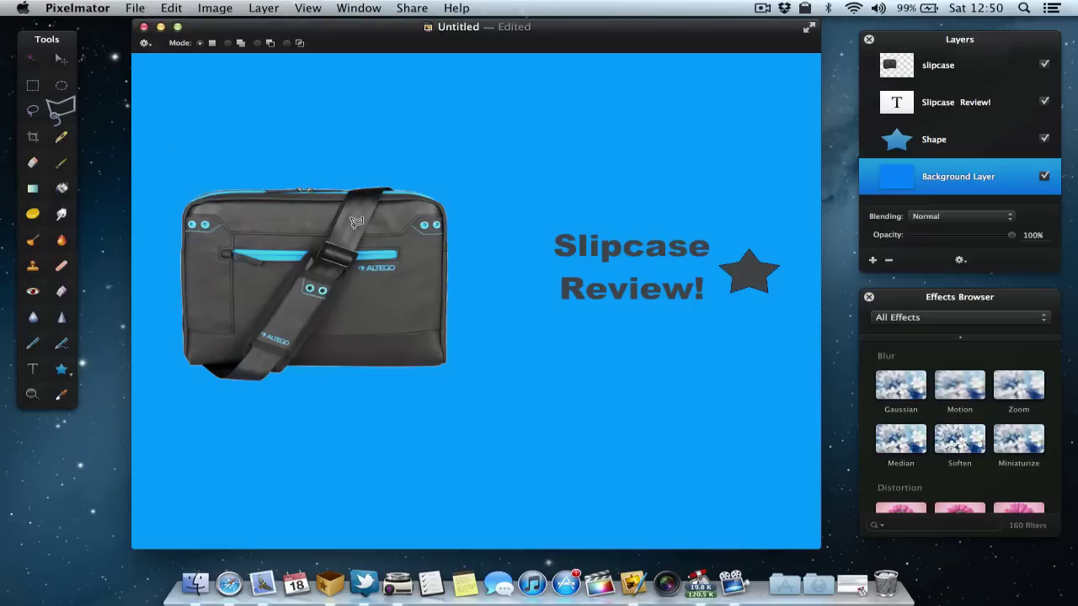
left_click(356, 222)
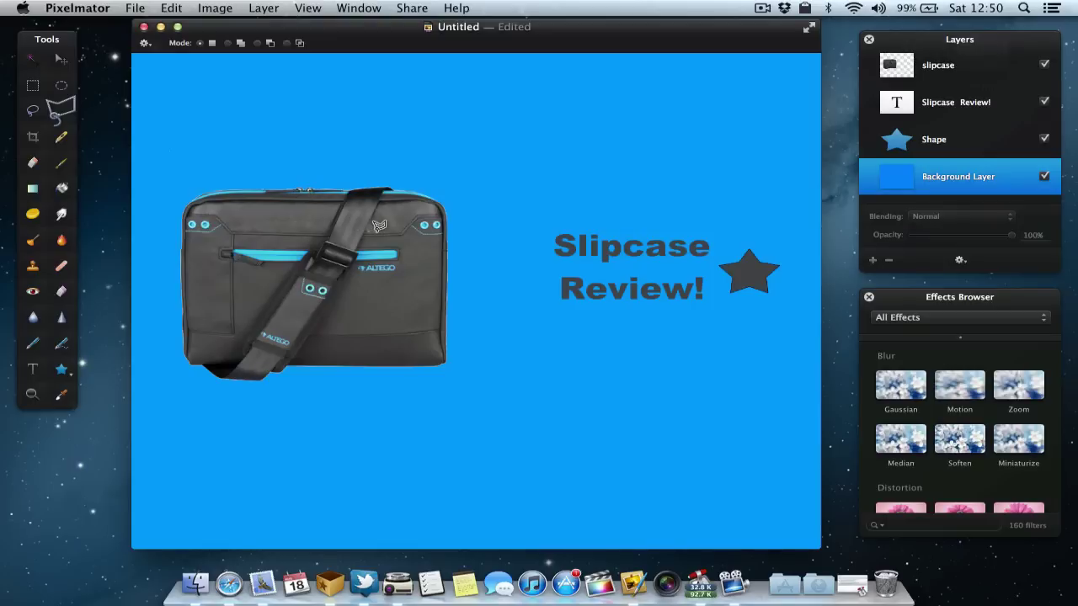
left_click(327, 194)
left_click(302, 192)
left_click(270, 202)
left_click(269, 233)
left_click(194, 269)
left_click(255, 305)
left_click(274, 347)
left_click(323, 314)
left_click(350, 375)
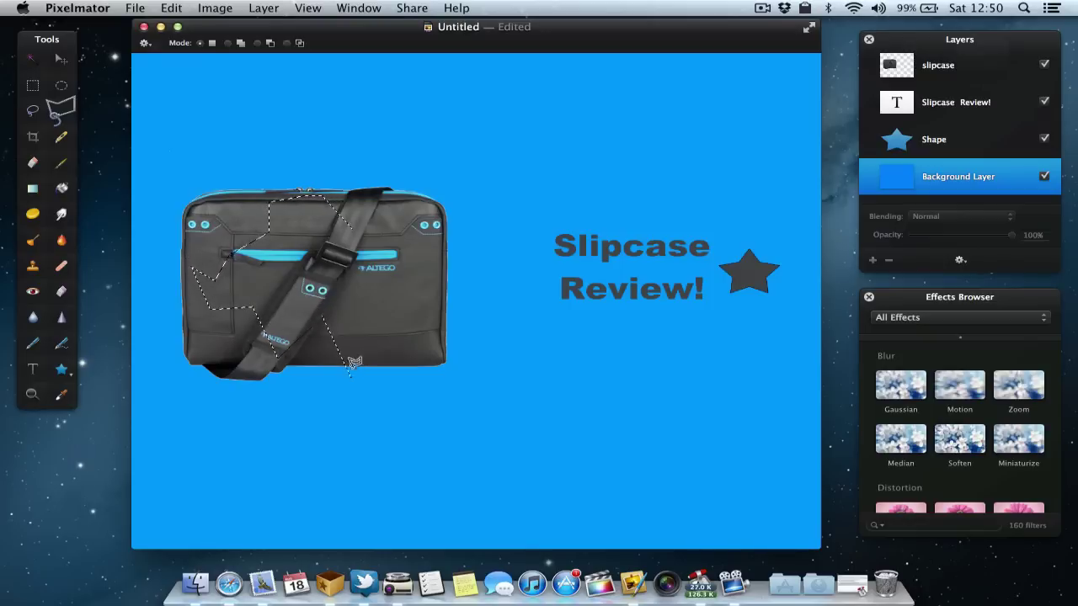
left_click(394, 322)
left_click(435, 322)
left_click(409, 234)
double_click(379, 219)
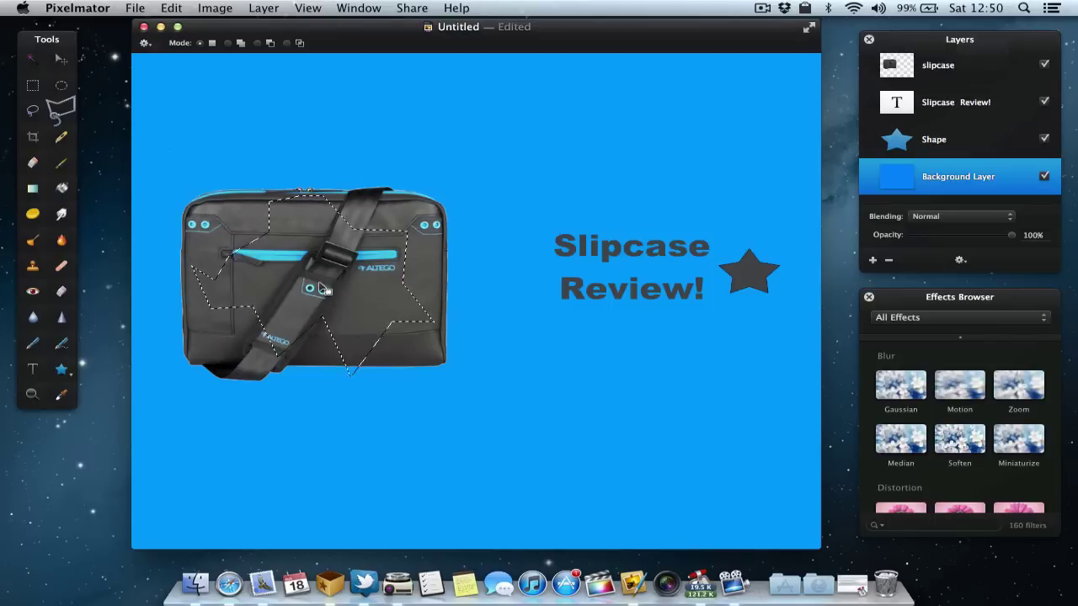
left_click(975, 71)
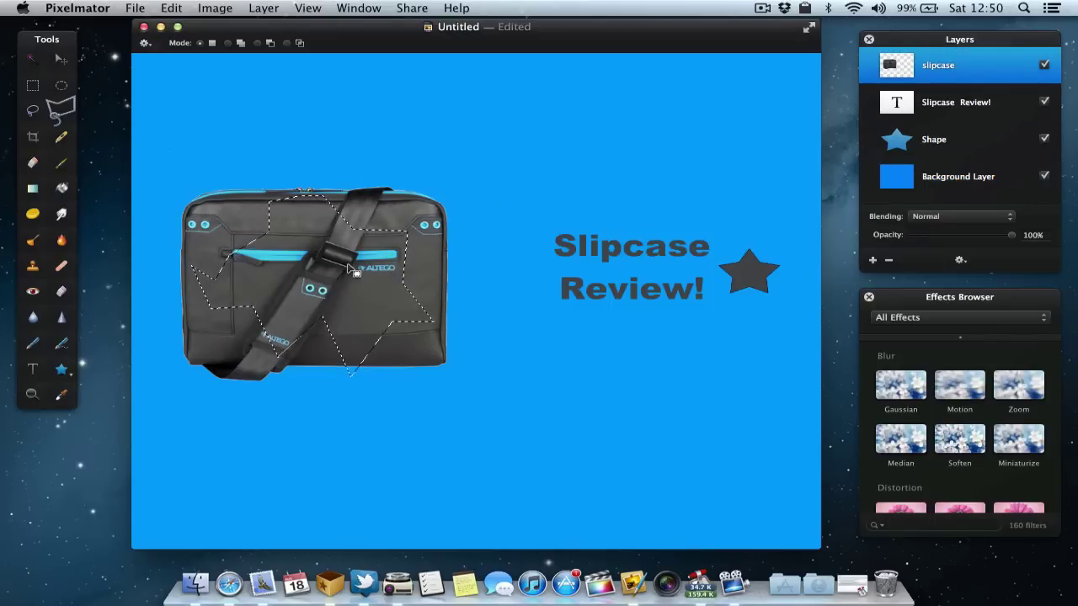
key("Delete")
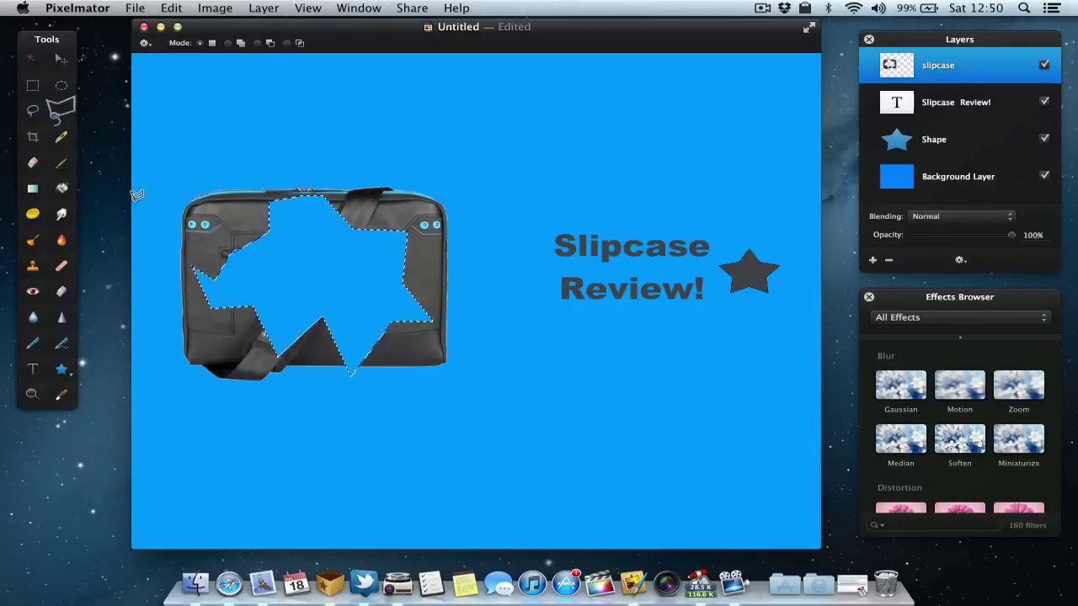
Fill the star cut-out in the bag with white using the Paint Bucket.
left_click(60, 186)
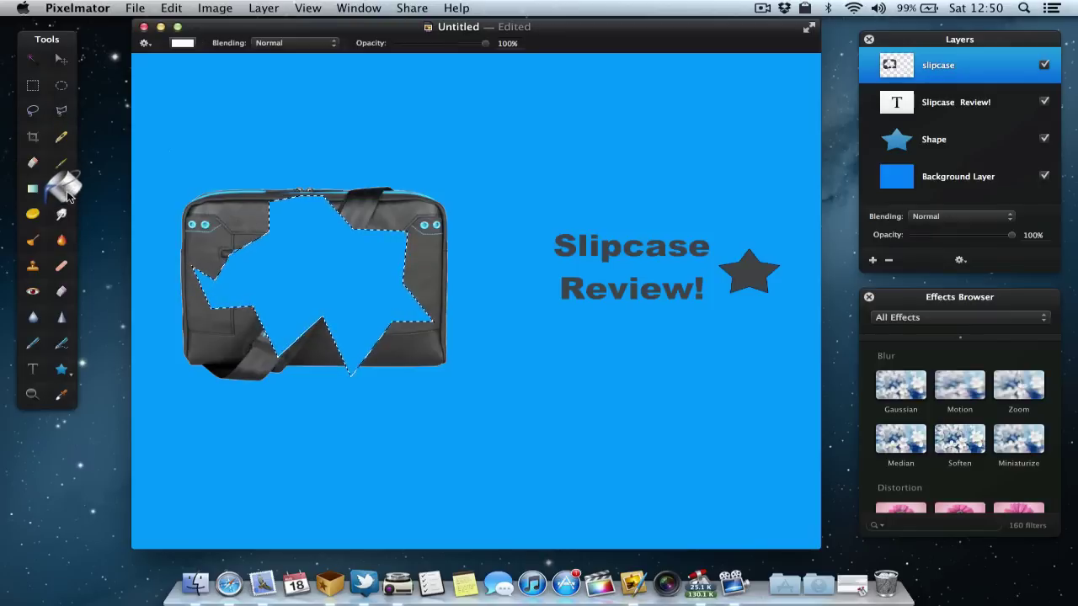
left_click(354, 261)
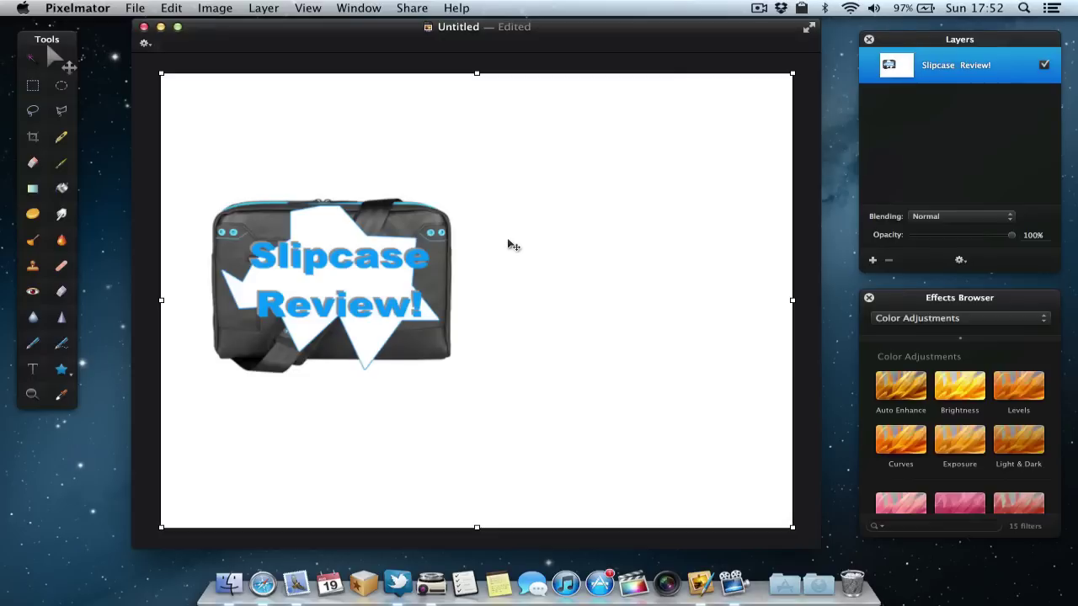
Crop the image to the bag, star and text area, then fit it to the window.
left_click(35, 138)
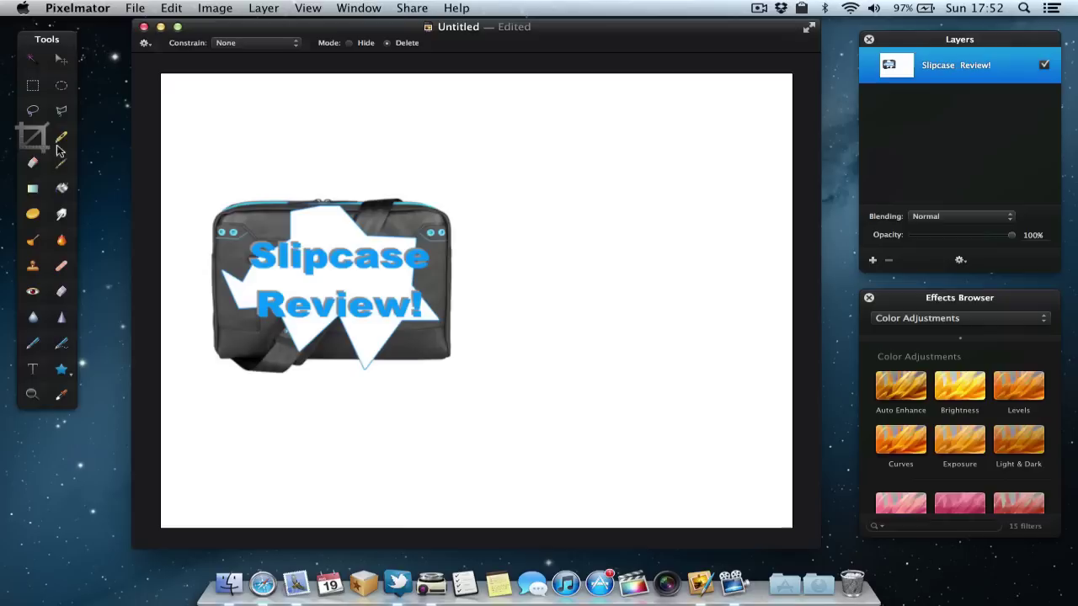
left_click_drag(170, 185, 510, 385)
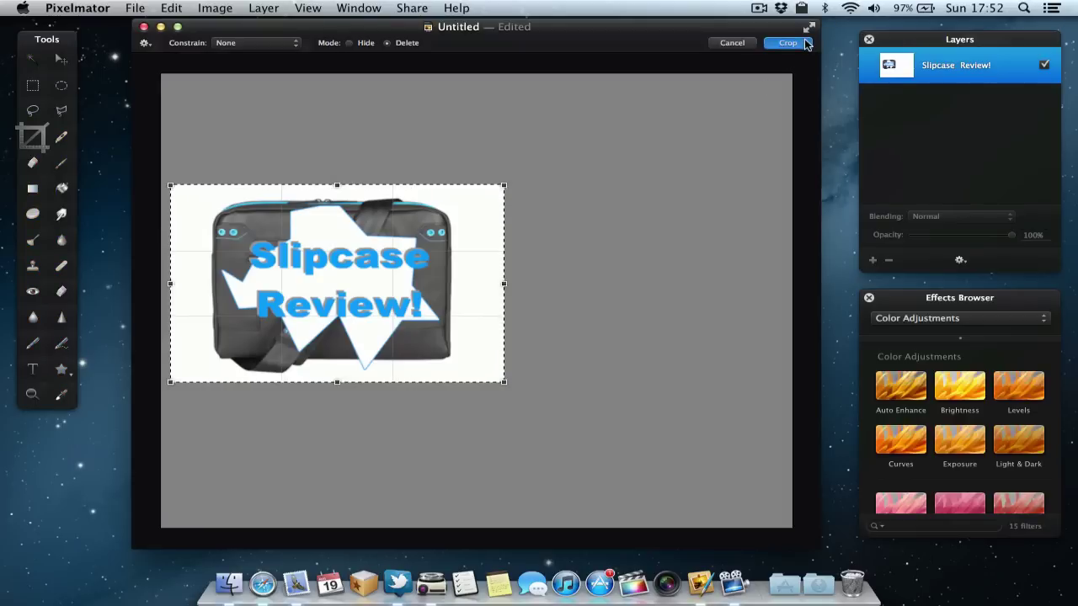
left_click(803, 43)
key("super+0")
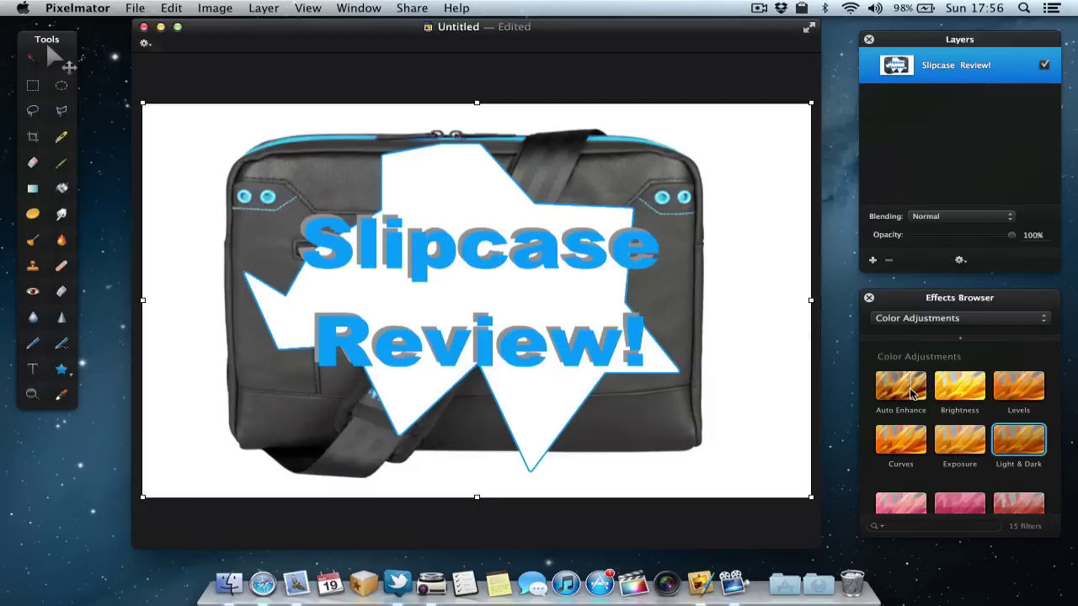
scroll(918, 450, "down", 3)
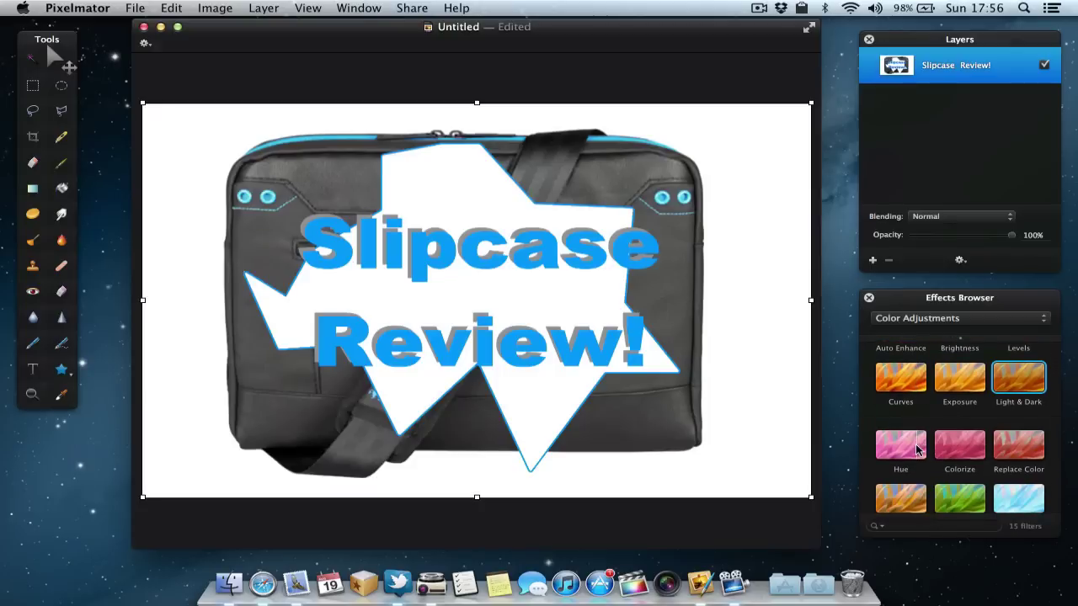
scroll(918, 450, "down", 3)
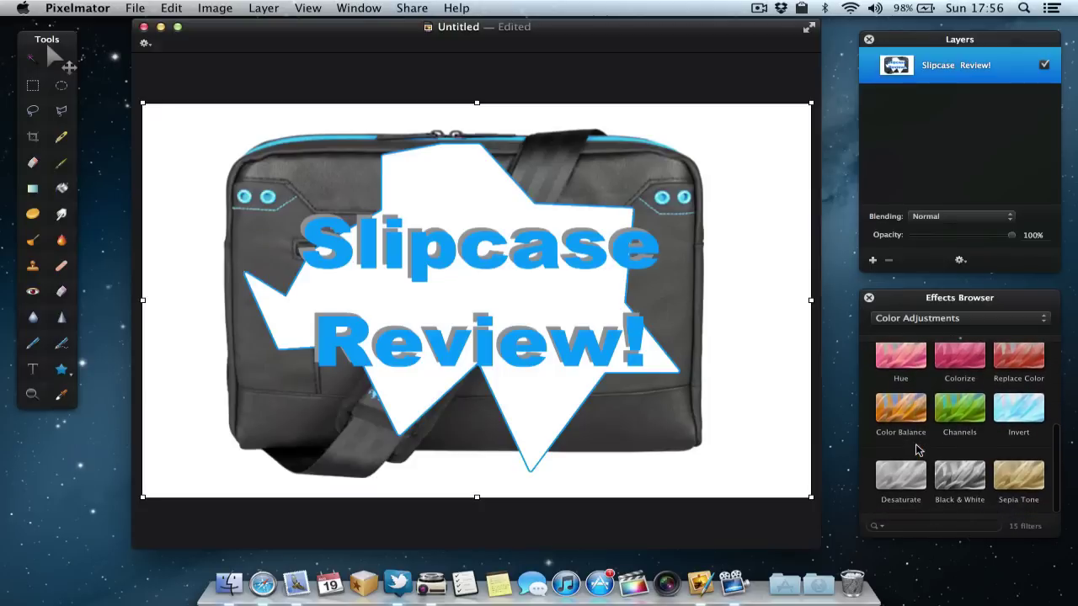
left_click_drag(964, 476, 476, 296)
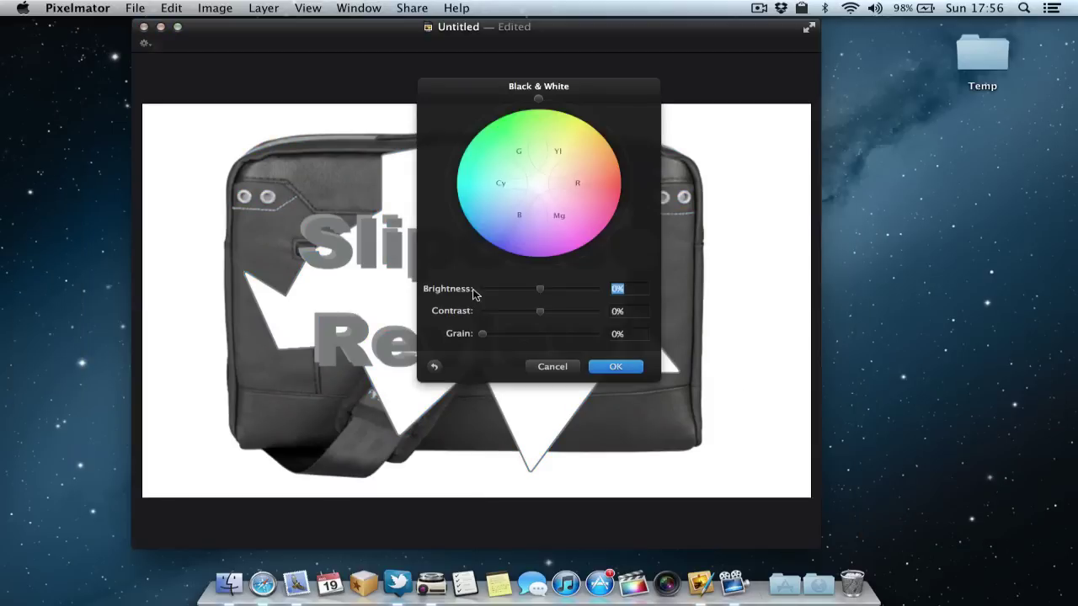
left_click(613, 367)
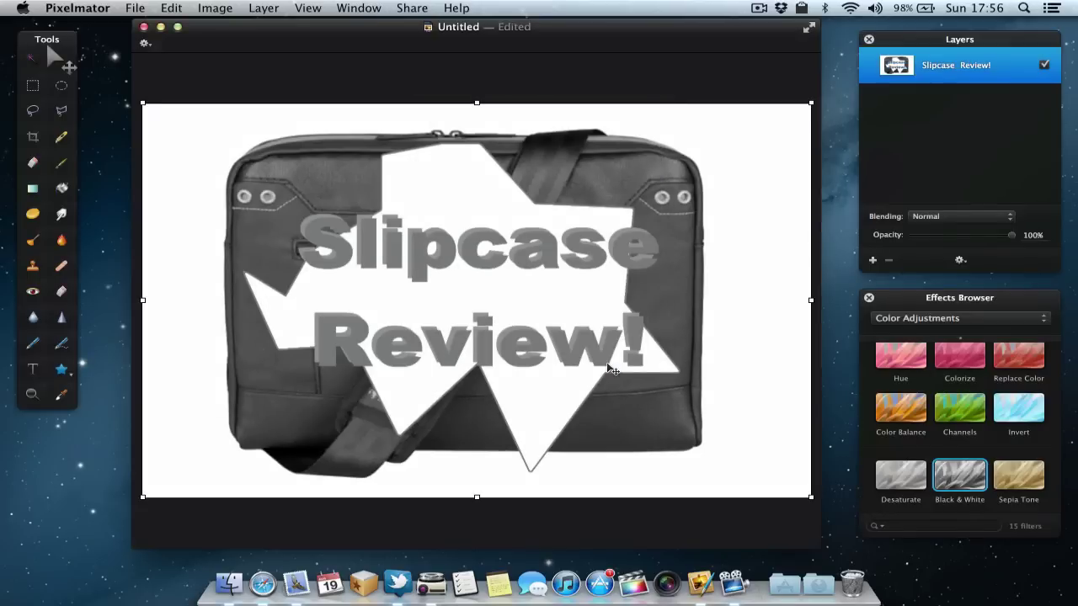
key("super+z")
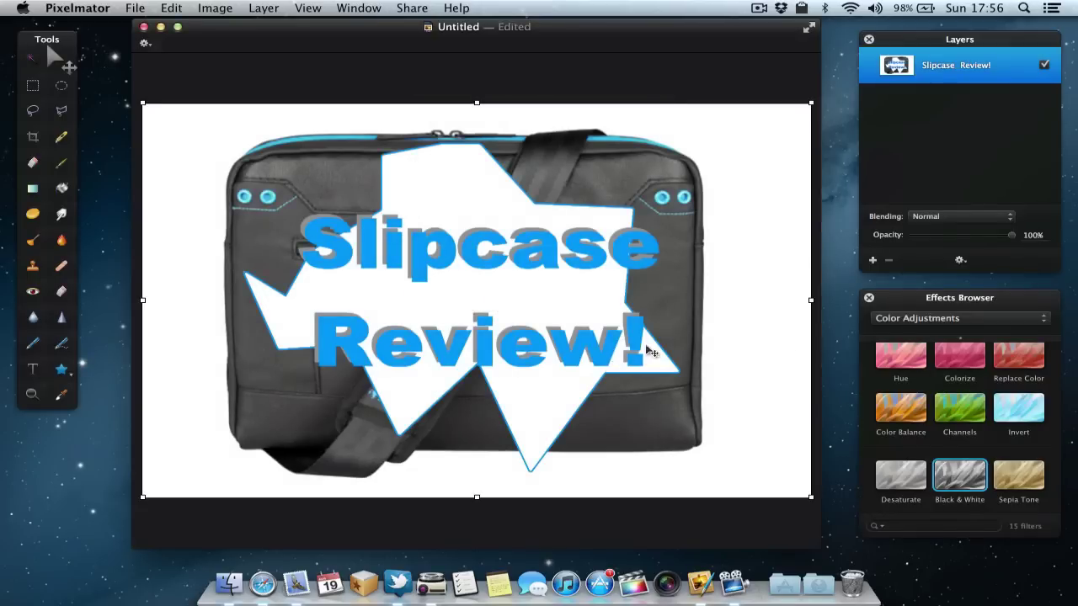
left_click(923, 319)
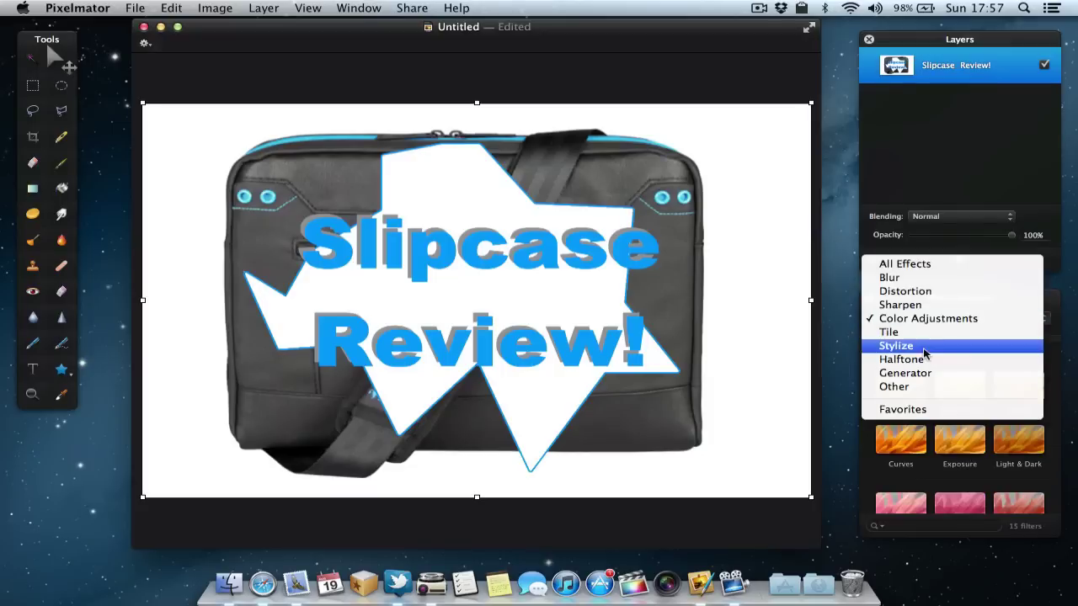
left_click(926, 348)
double_click(959, 386)
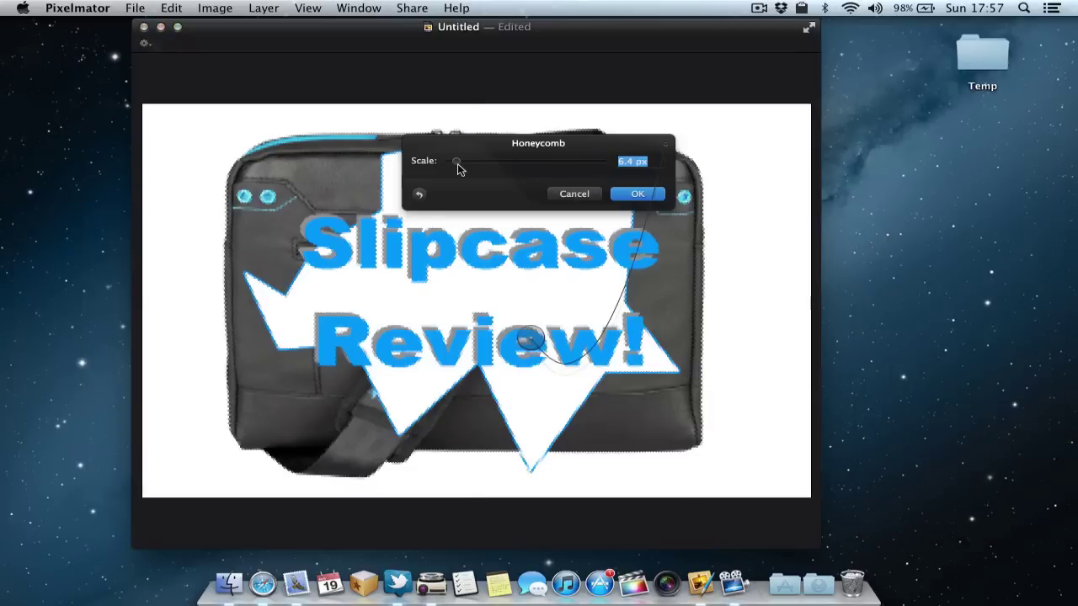
left_click_drag(484, 162, 517, 163)
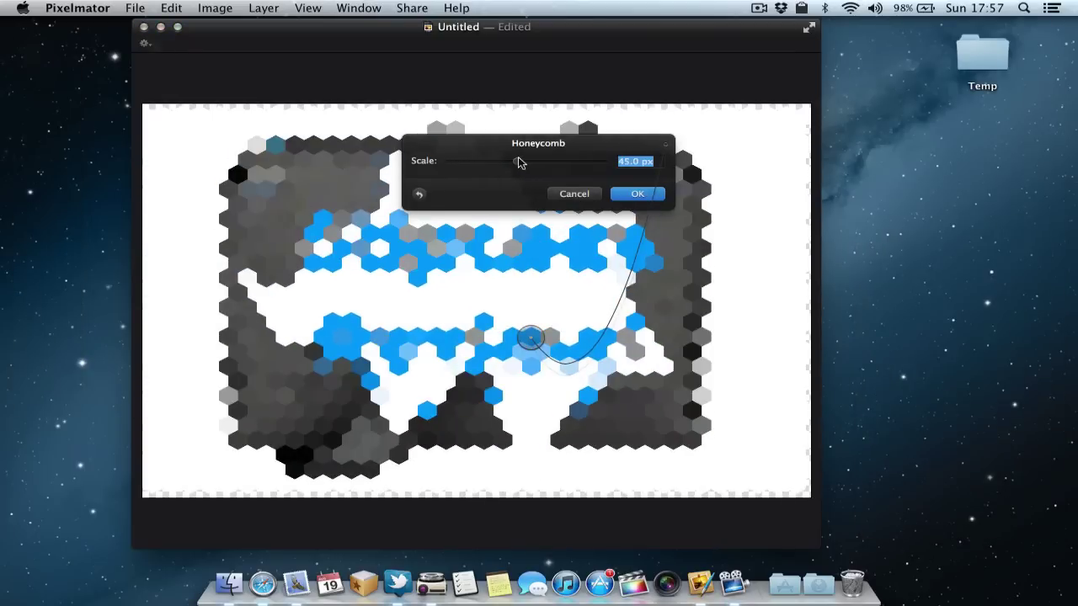
left_click(574, 194)
scroll(957, 431, "down", 5)
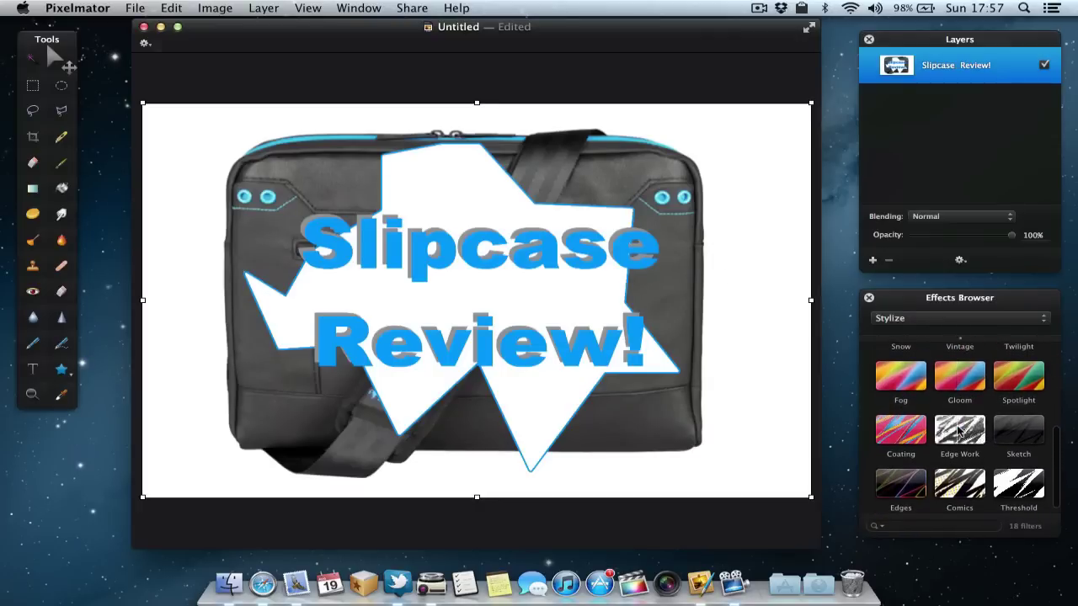
left_click_drag(1018, 476, 459, 301)
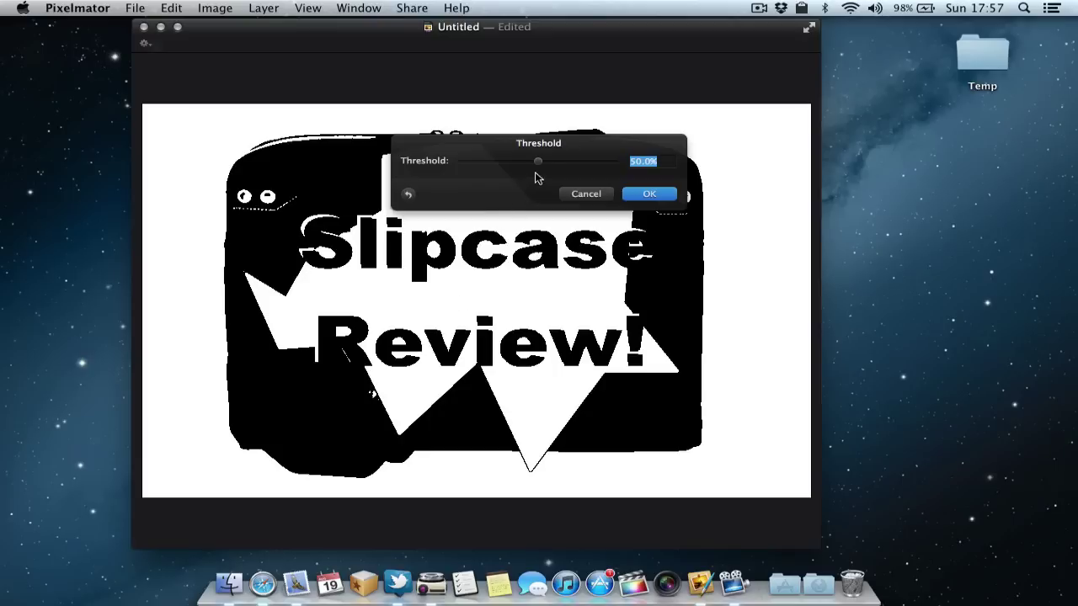
left_click_drag(539, 166, 565, 166)
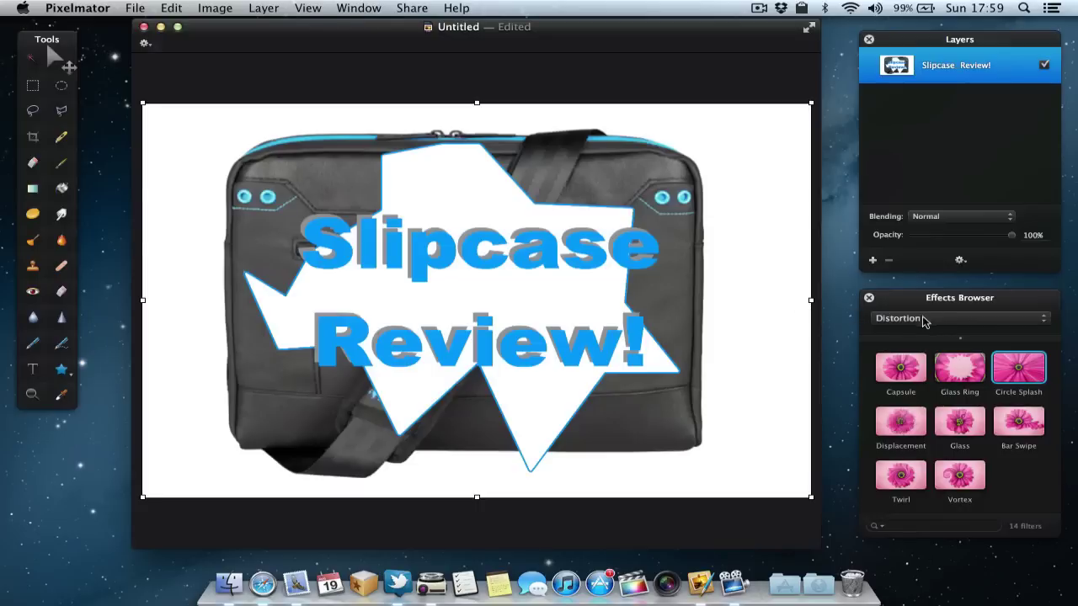
Apply the Circle Splash distortion from the Distortion effects with a 24.2 px radius.
left_click(923, 318)
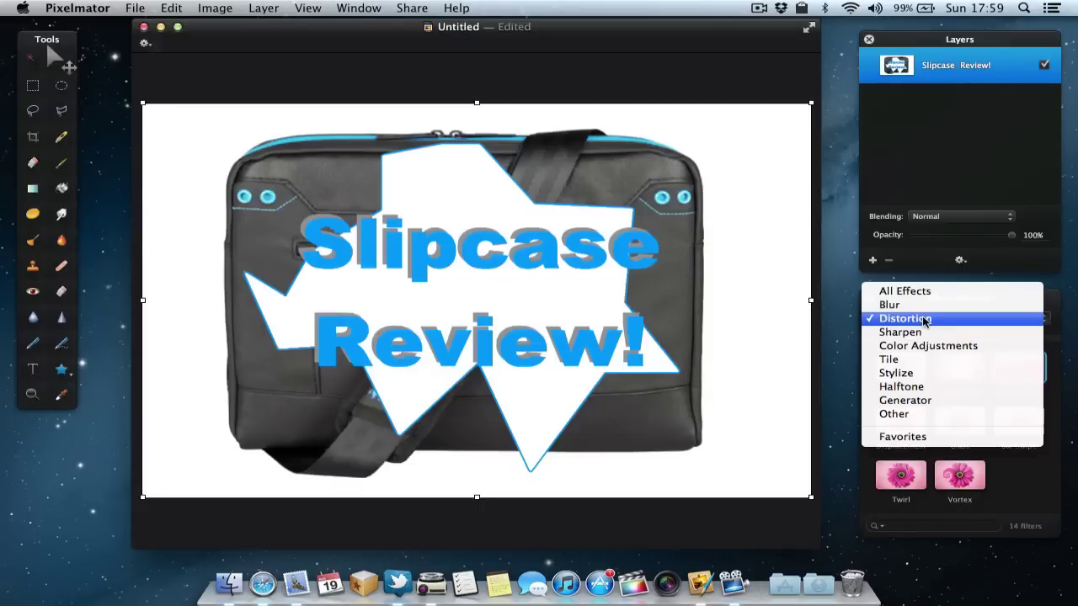
left_click(960, 318)
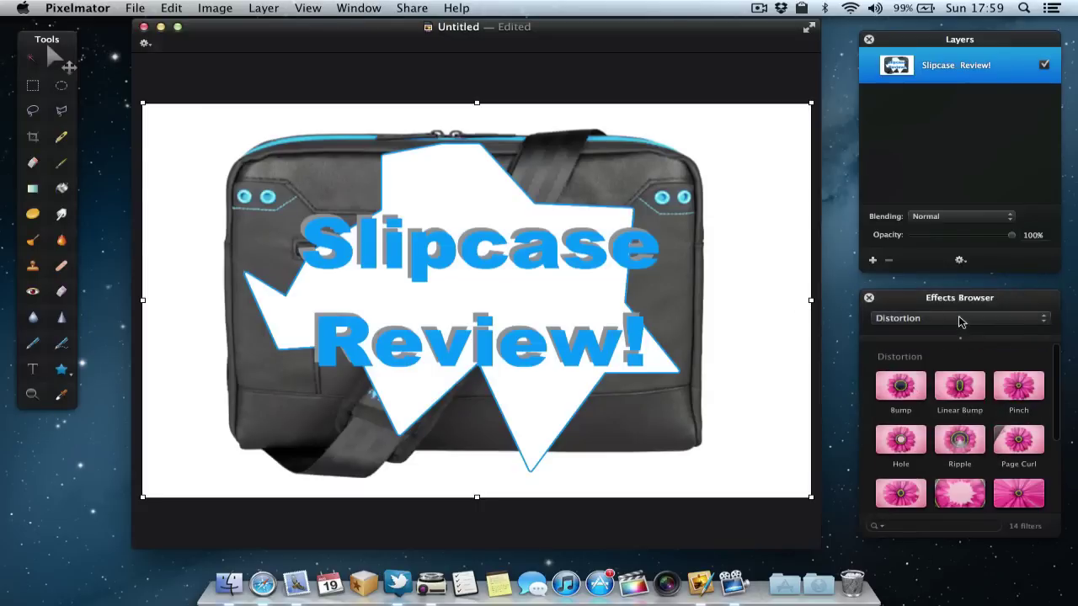
scroll(1002, 408, "down", 5)
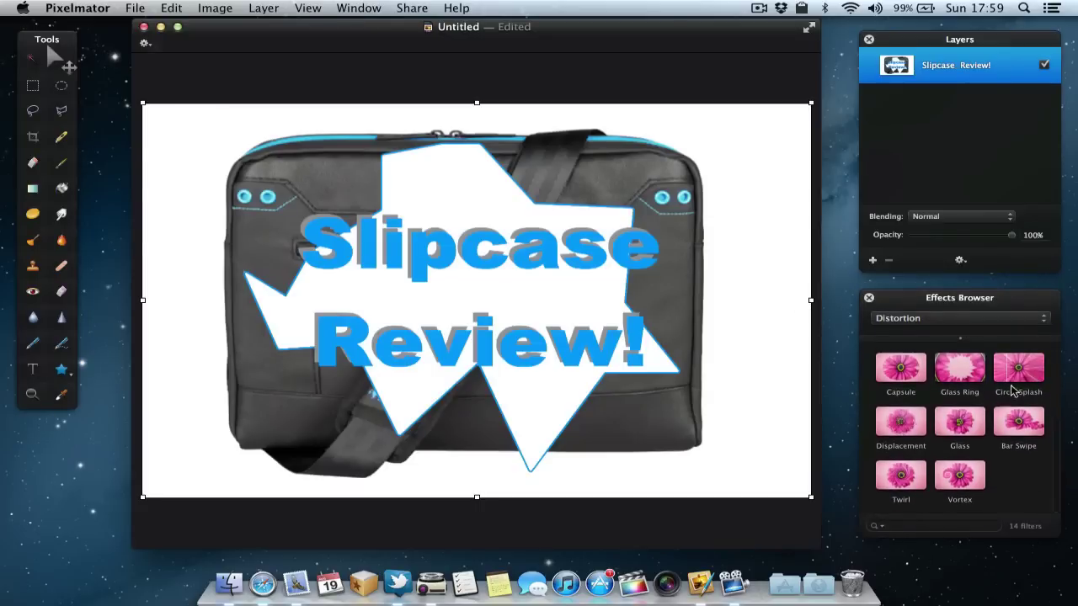
double_click(1018, 368)
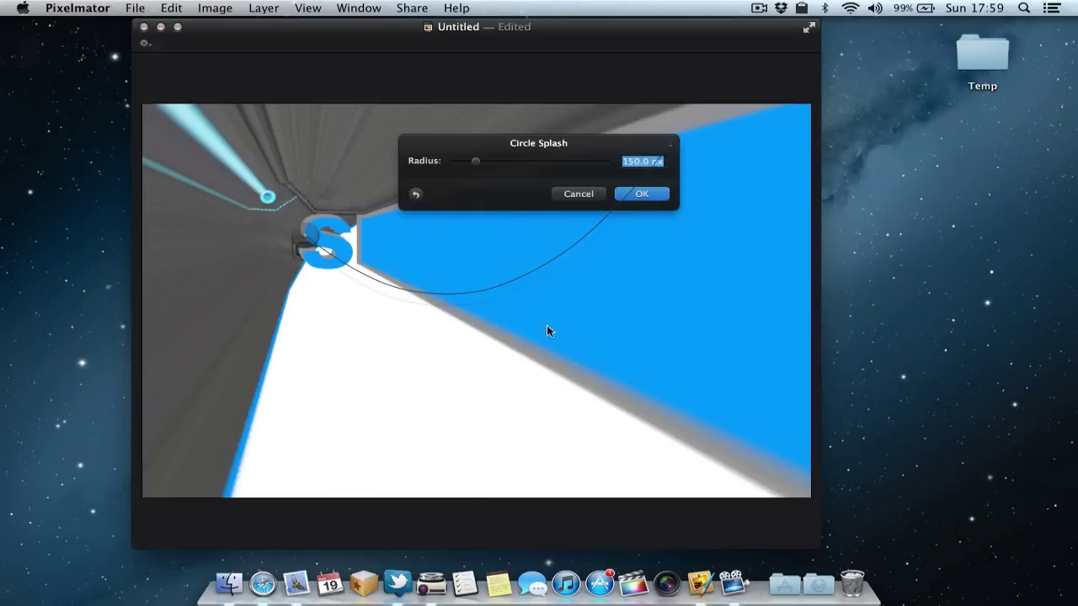
left_click_drag(476, 162, 562, 168)
left_click(629, 196)
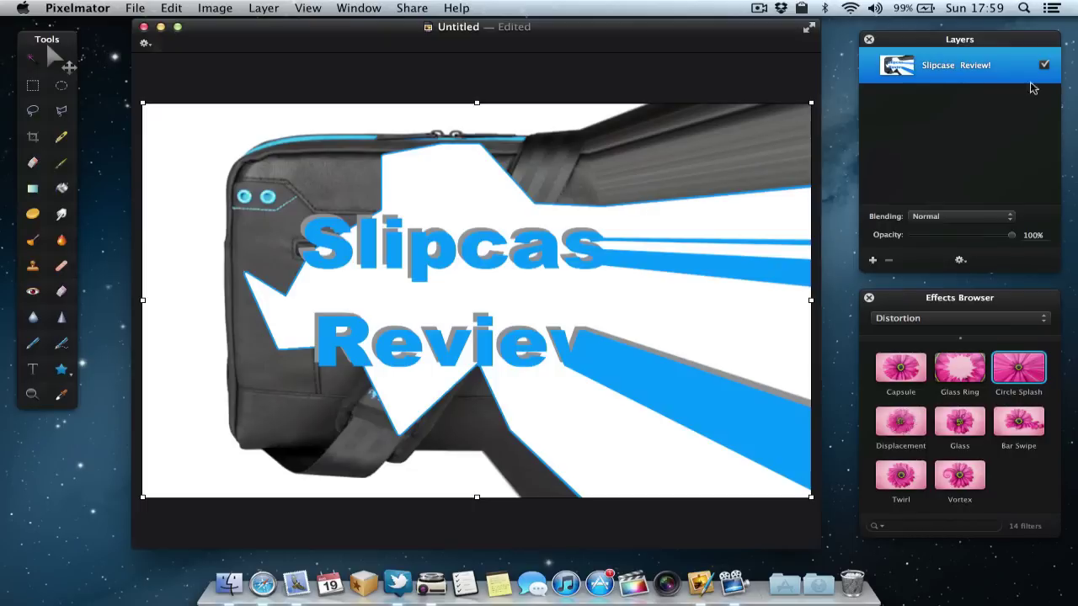
Put the image window into full-screen mode.
left_click(810, 29)
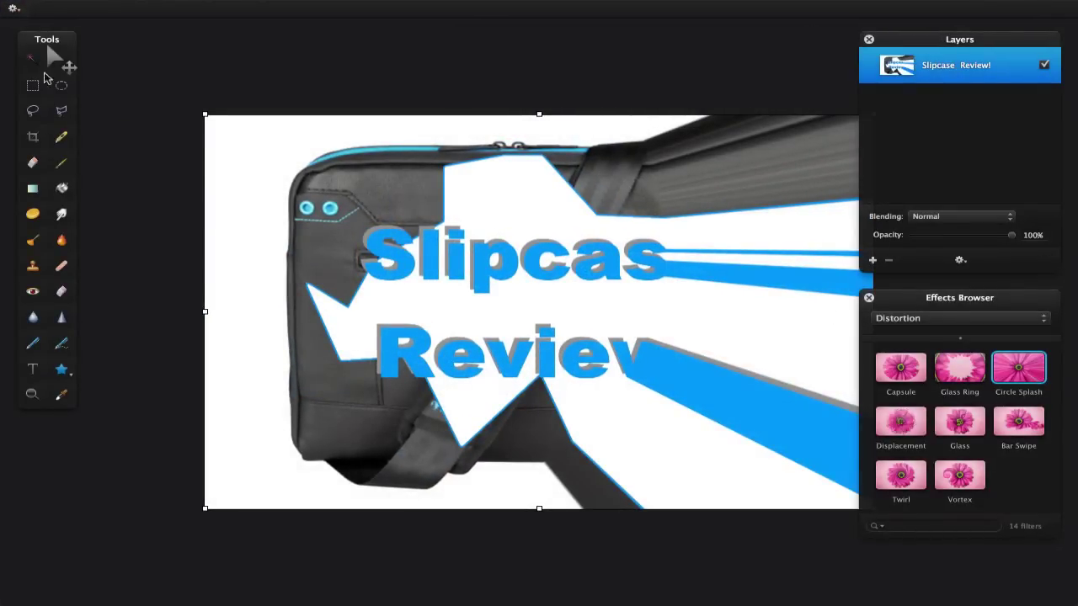
Add the Zoom tool to the toolbox through the Tools preferences.
mouse_move(41, 8)
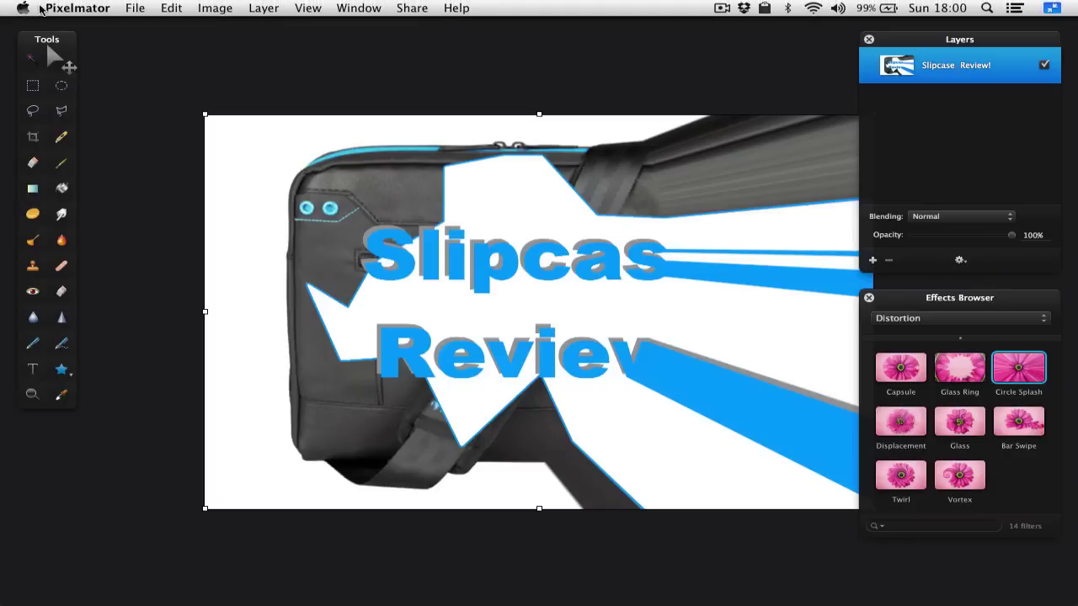
left_click(102, 10)
left_click(107, 50)
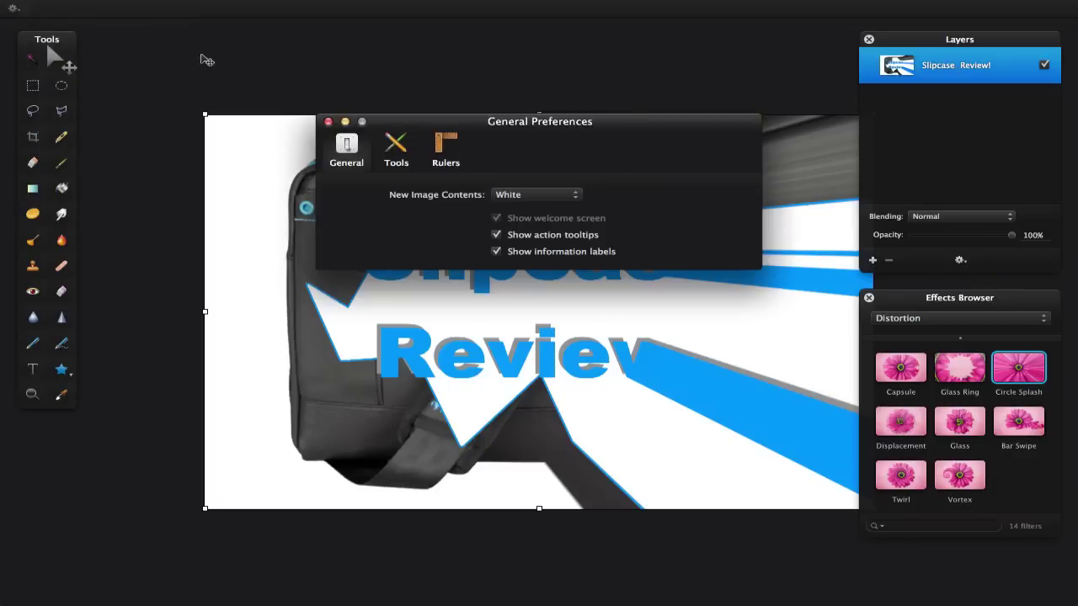
left_click(399, 154)
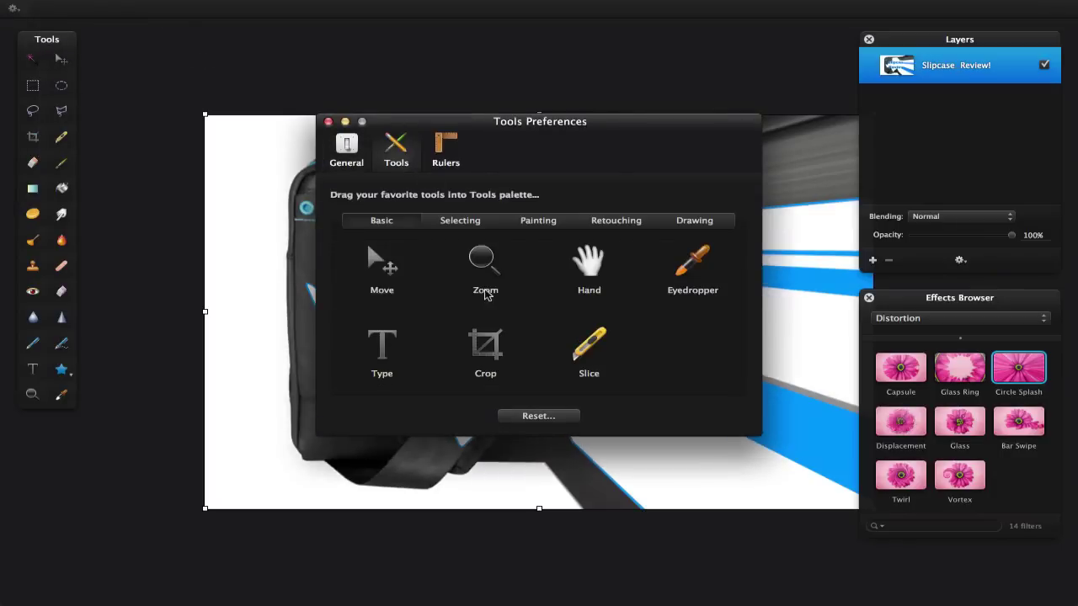
left_click_drag(485, 269, 69, 91)
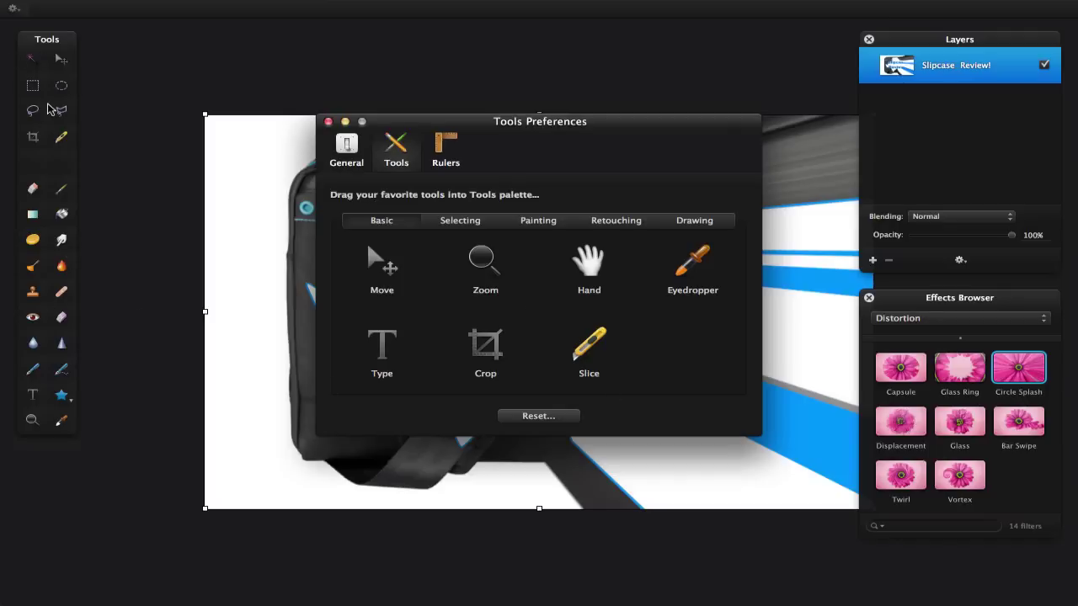
Browse the Selecting, Painting, Retouching and Drawing tool sets in the Tools preferences.
left_click(468, 226)
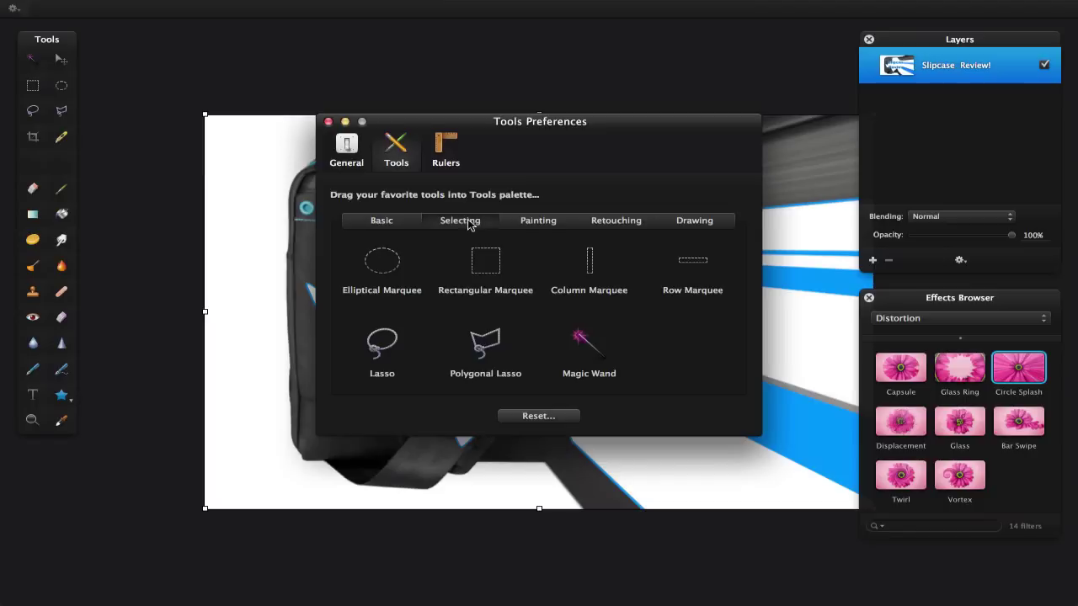
left_click(544, 227)
left_click(595, 227)
left_click(695, 224)
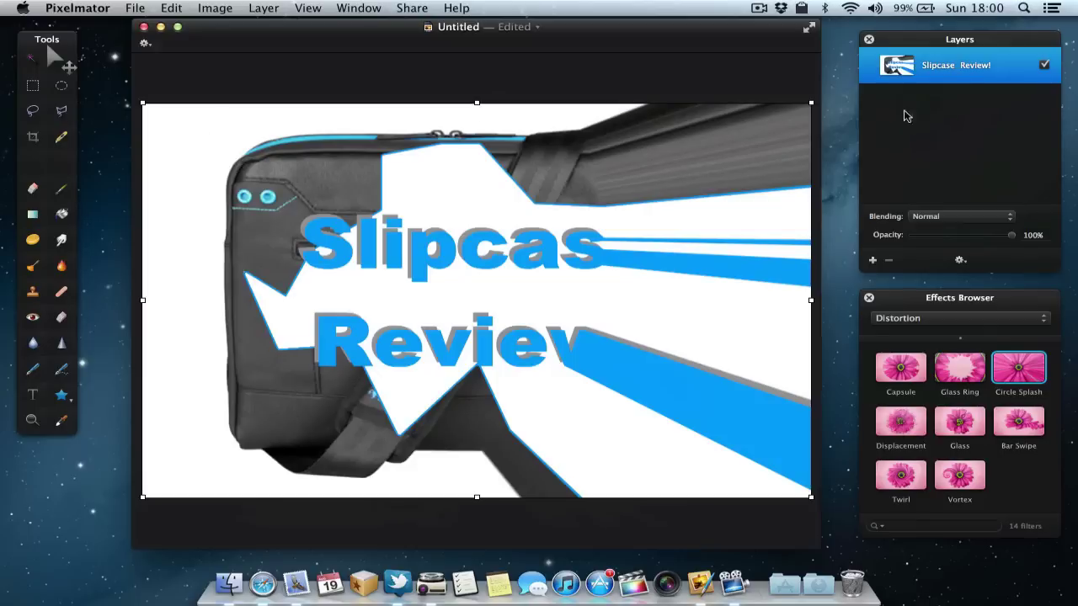
Open the View menu to see the panel show and hide options.
left_click(313, 10)
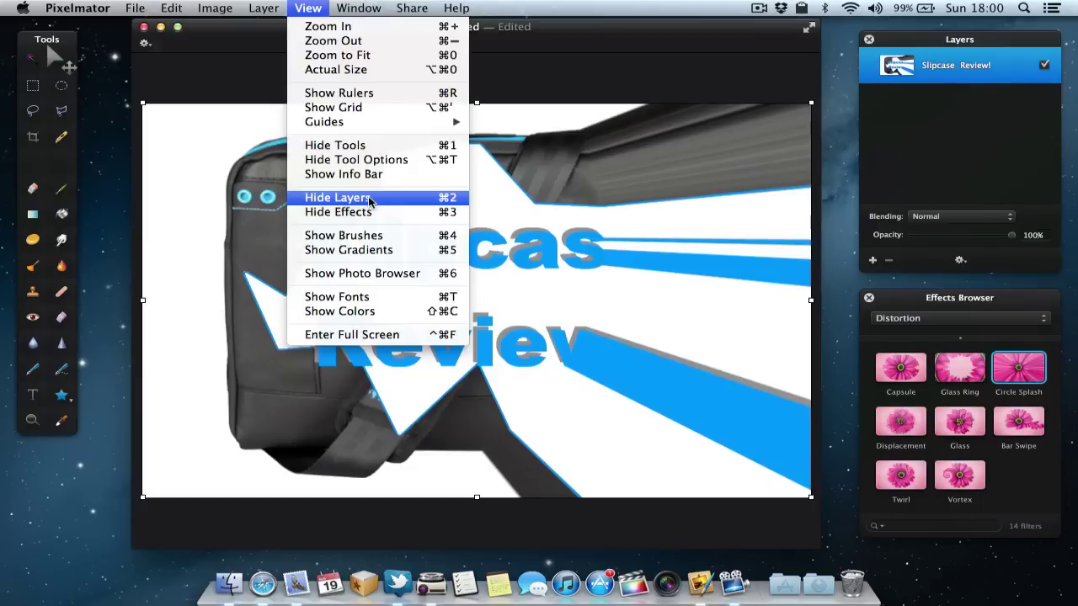